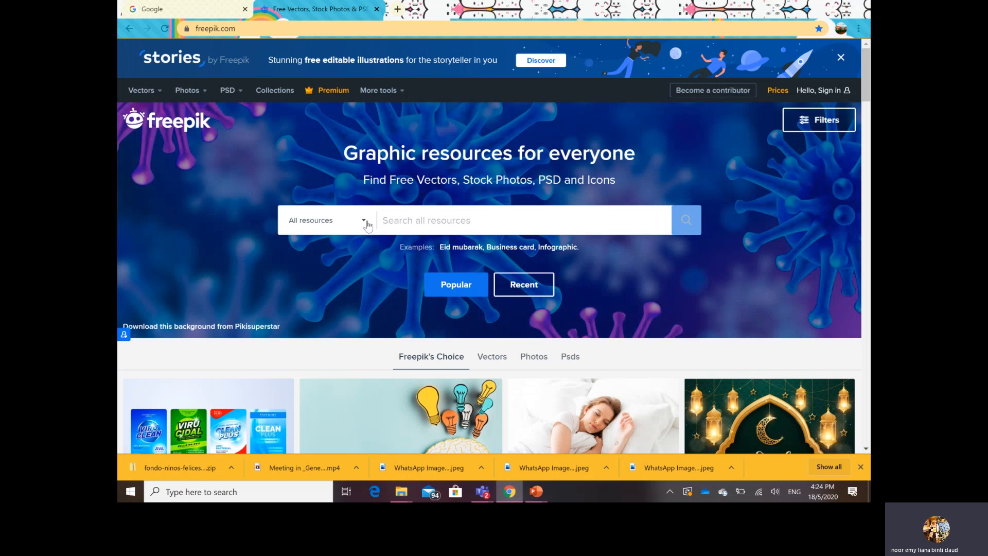
- Restrict the Freepik search to free resources, search for "students" and browse the resulting images
click(366, 222)
click(291, 292)
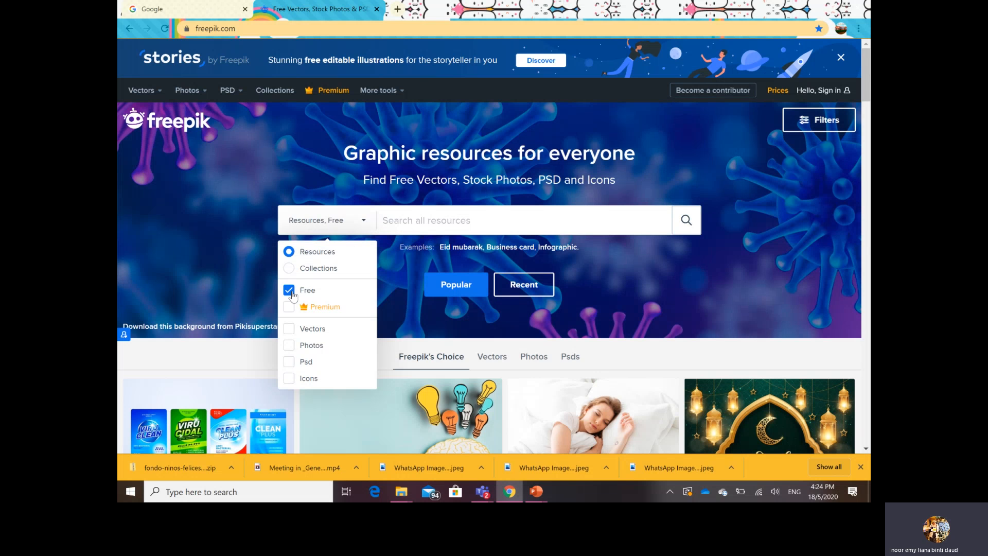
click(425, 222)
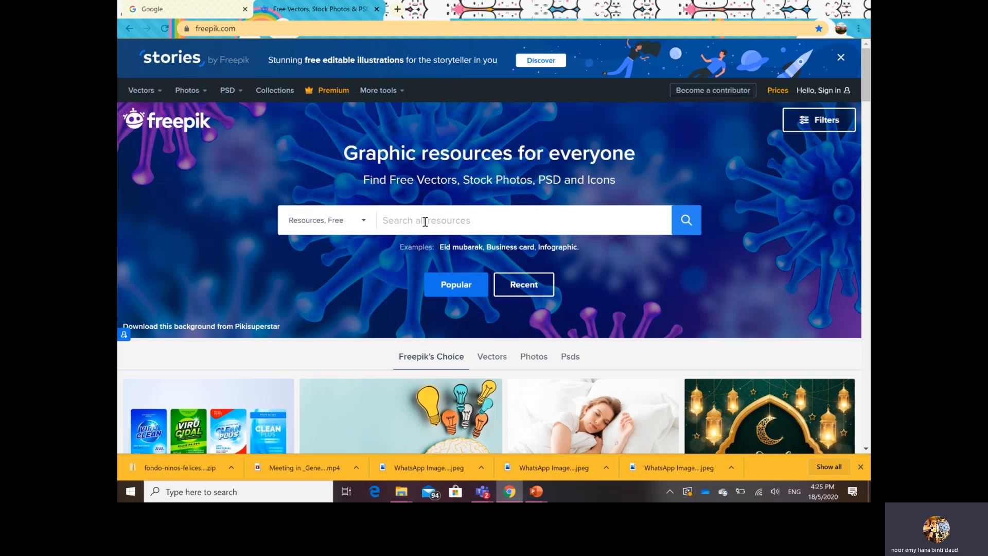
text(students)
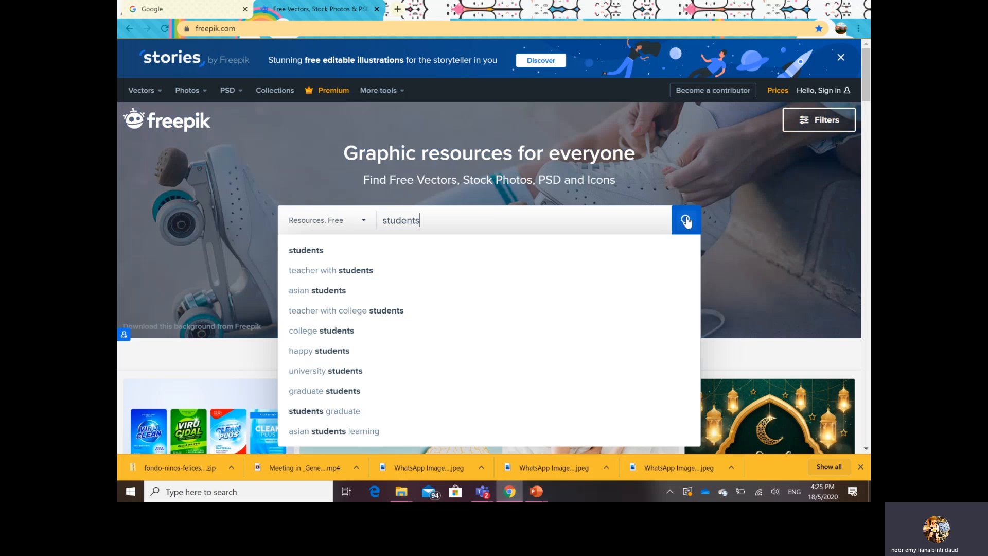
click(687, 221)
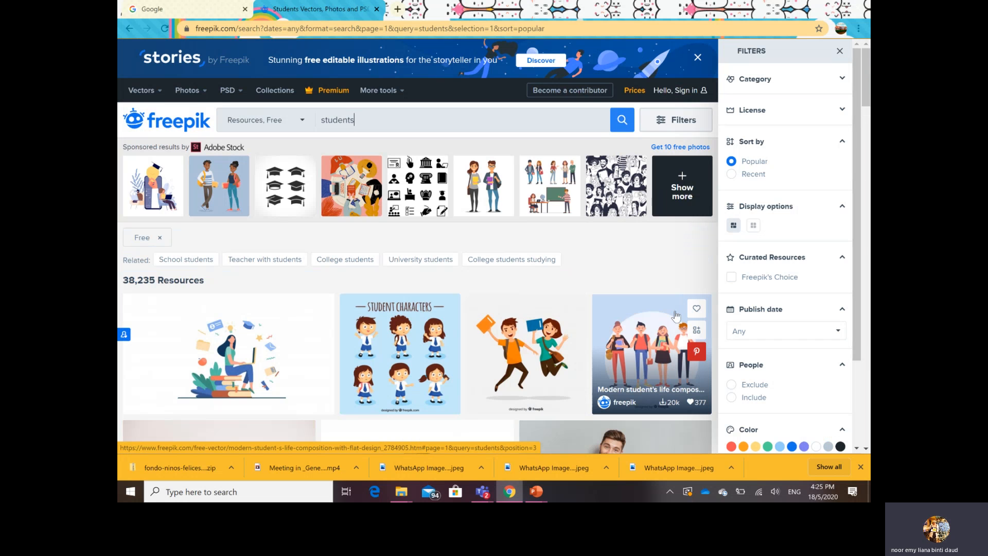
scroll(676, 316, down, 2)
scroll(676, 315, down, 6)
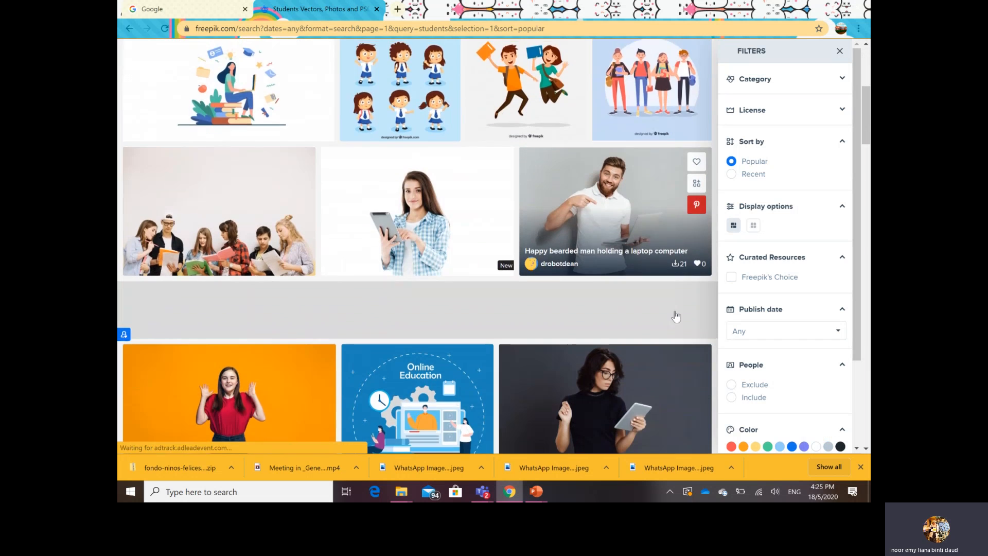
scroll(675, 311, down, 2)
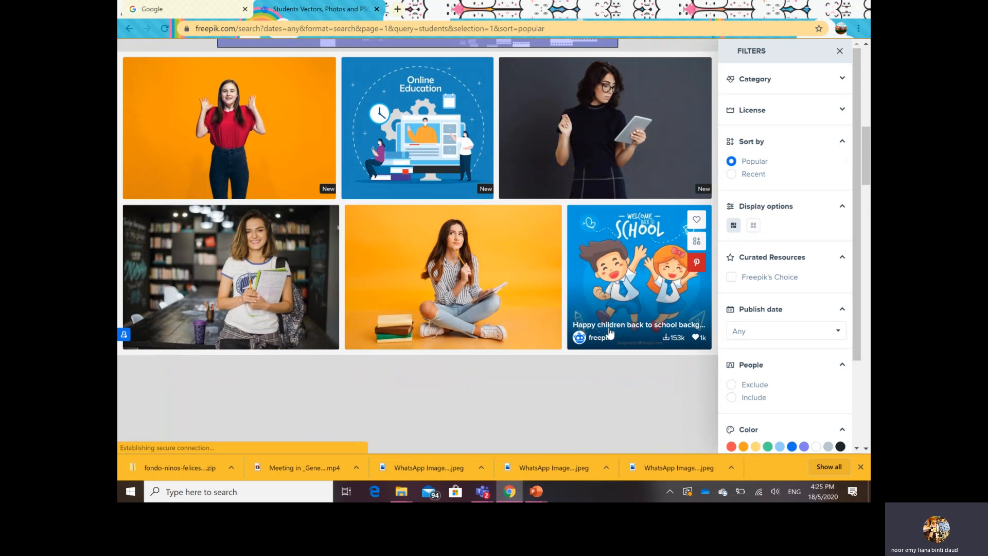
scroll(607, 331, down, 1)
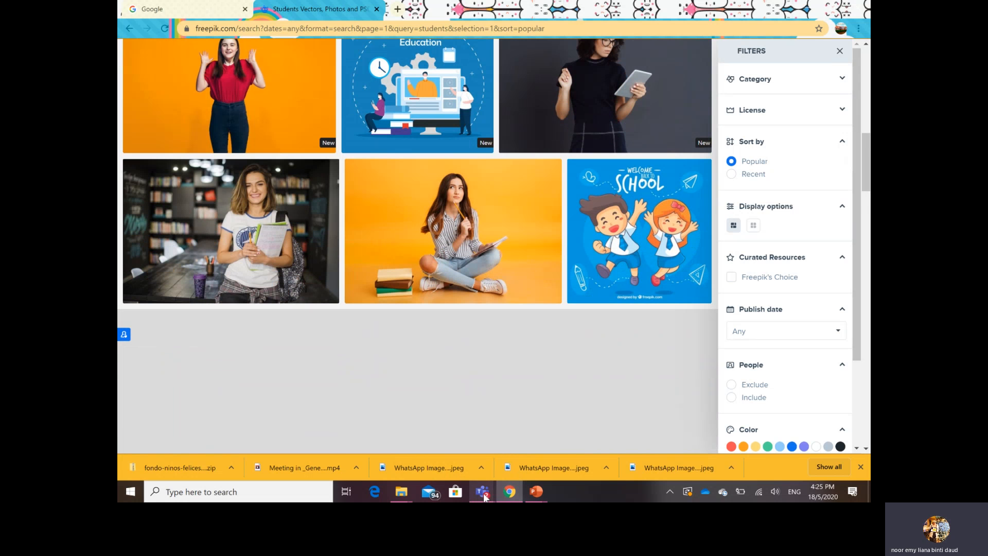
mouse_move(484, 496)
click(440, 429)
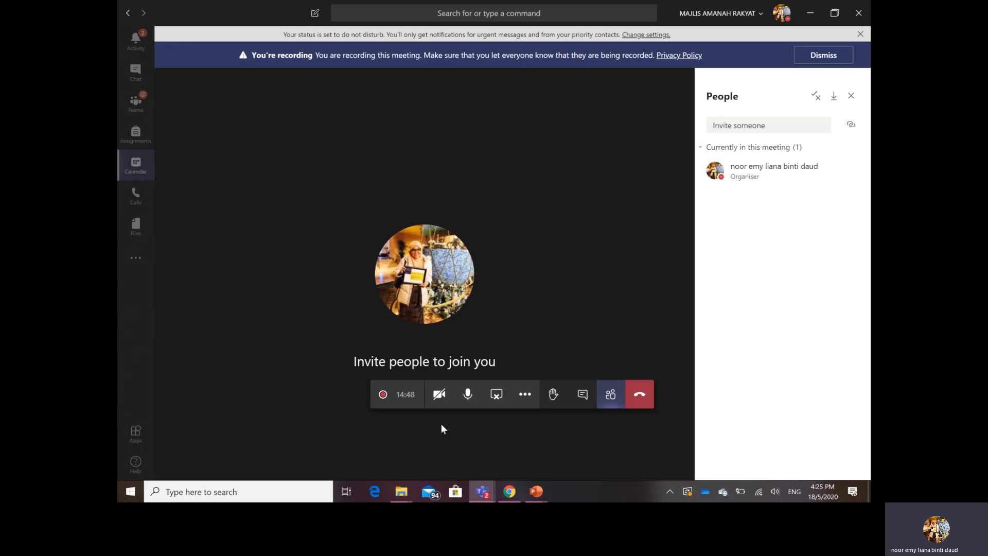
click(521, 397)
click(532, 442)
click(508, 493)
- Download the "Happy children back to school background" vector with the free option, and close its preview
scroll(499, 304, up, 2)
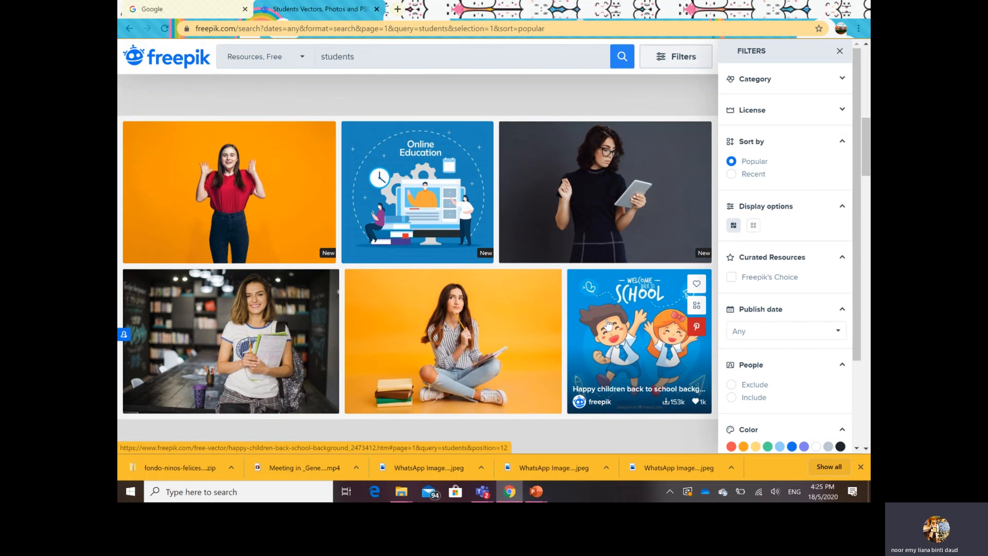
click(628, 308)
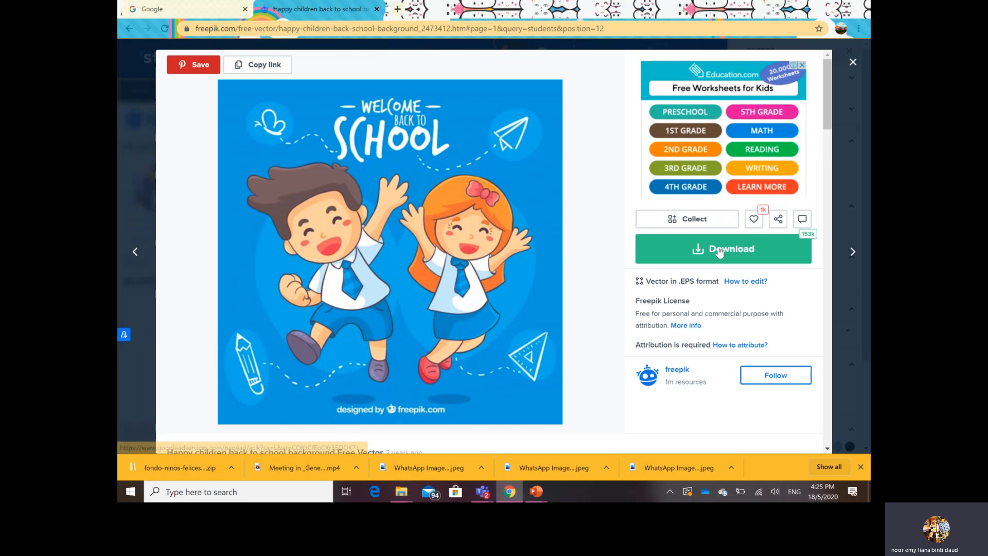
click(720, 250)
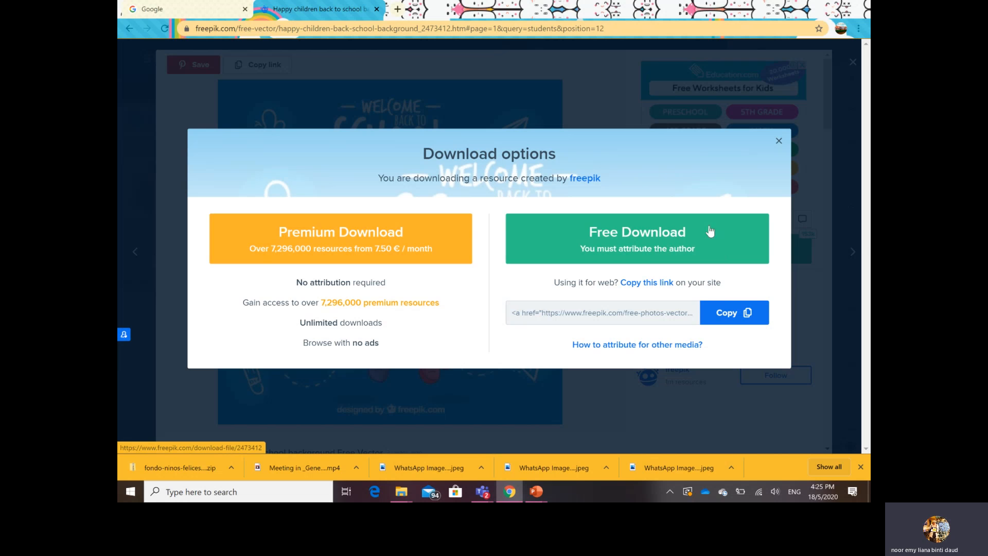
click(629, 234)
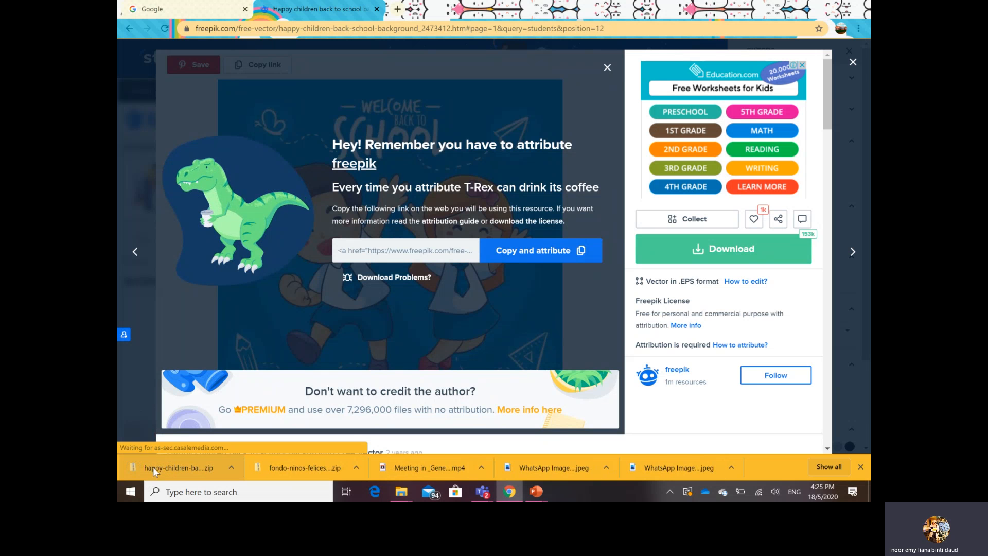
click(853, 64)
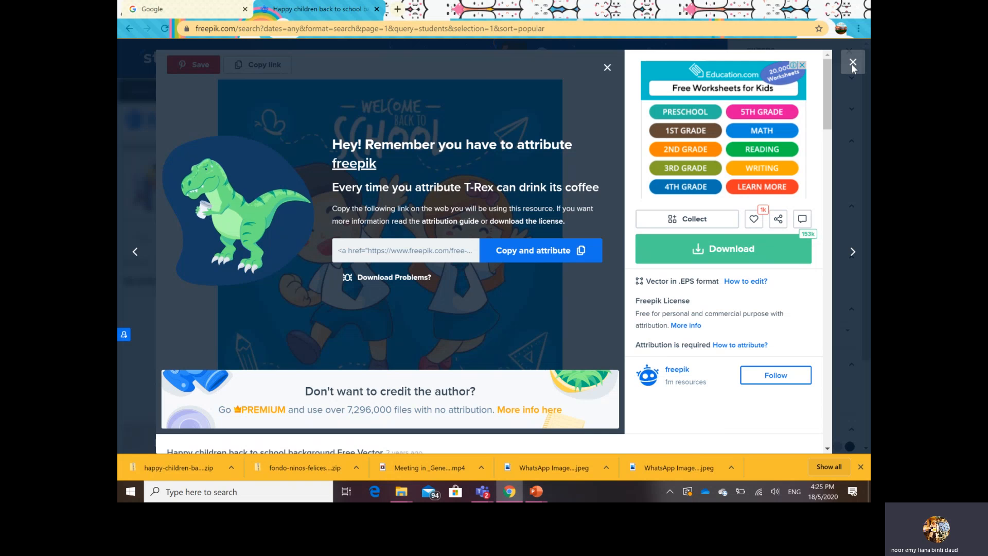
- Find the "Flat children back to school collection" vector in the results, download it for free and dismiss the attribution notice
scroll(476, 381, down, 2)
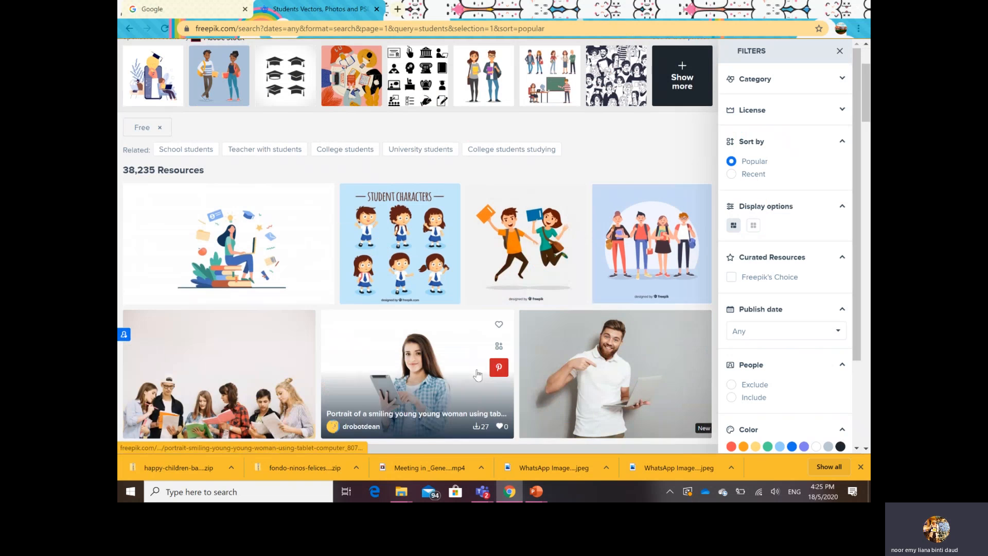
scroll(478, 375, down, 10)
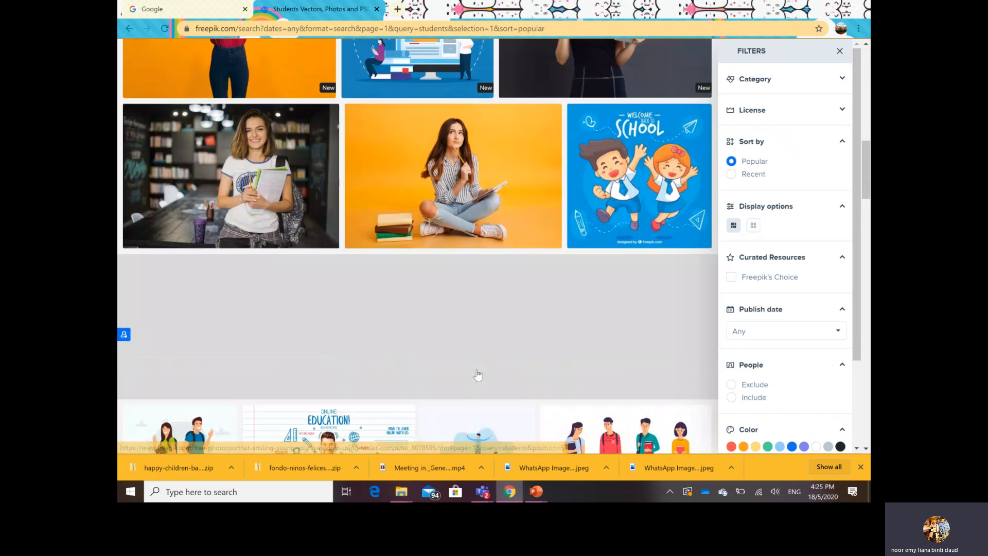
scroll(477, 376, down, 5)
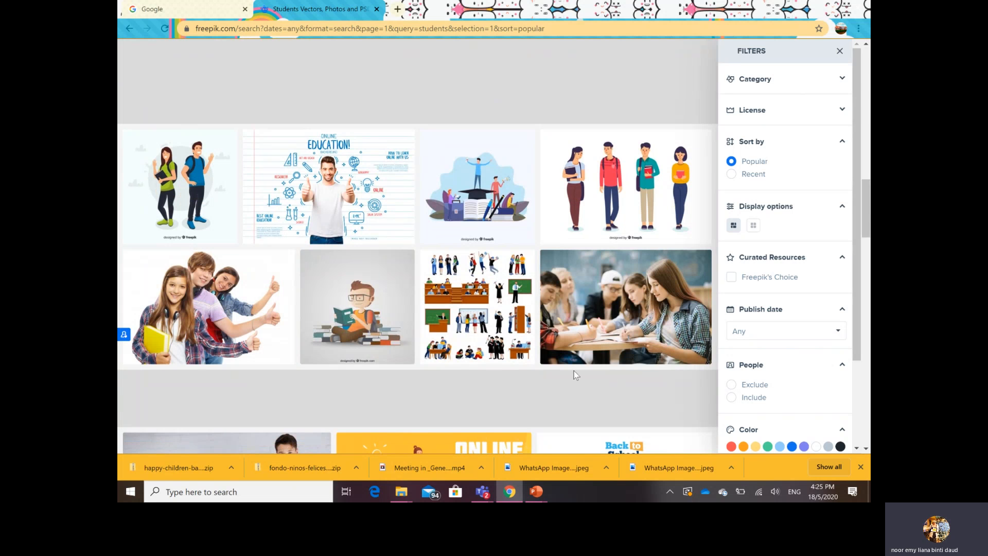
scroll(415, 340, down, 3)
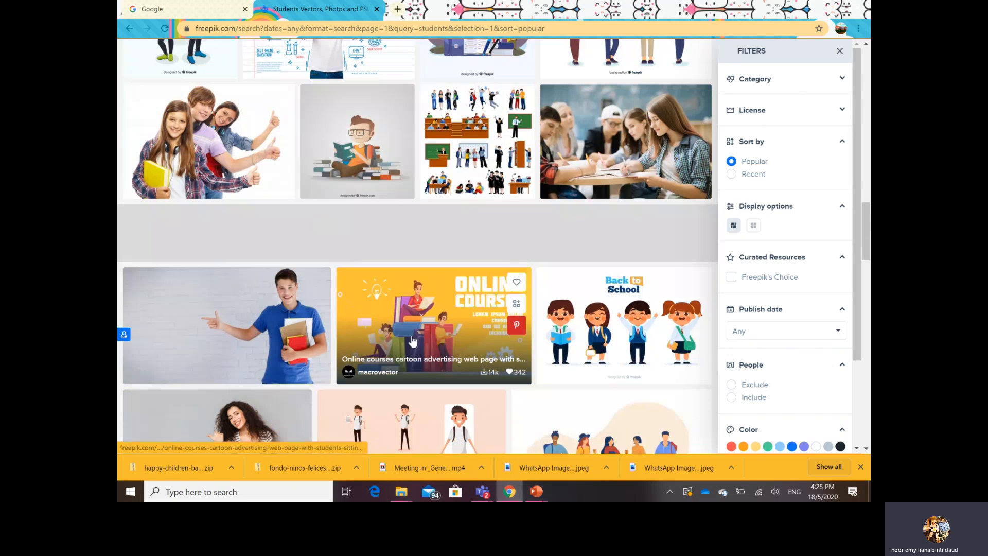
click(641, 336)
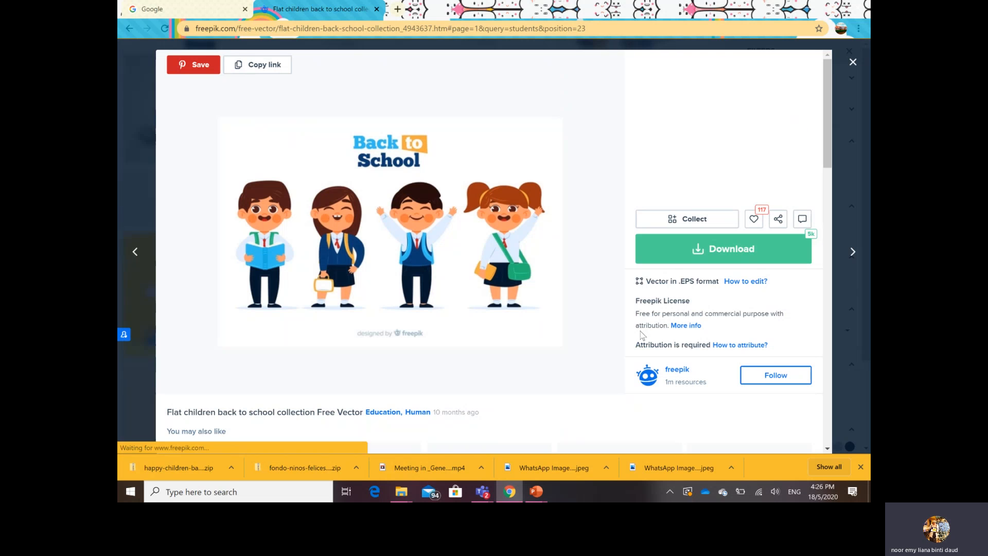
click(713, 249)
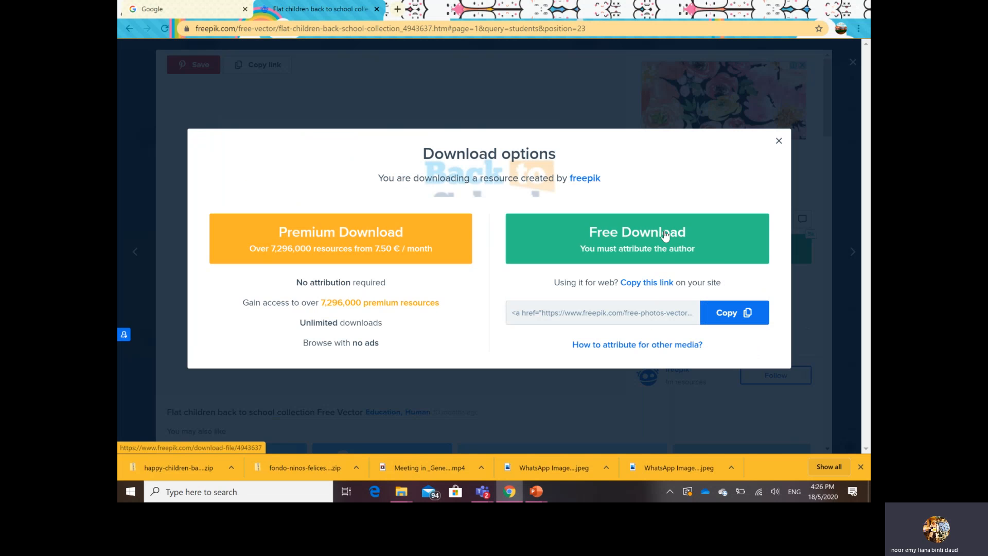
click(667, 233)
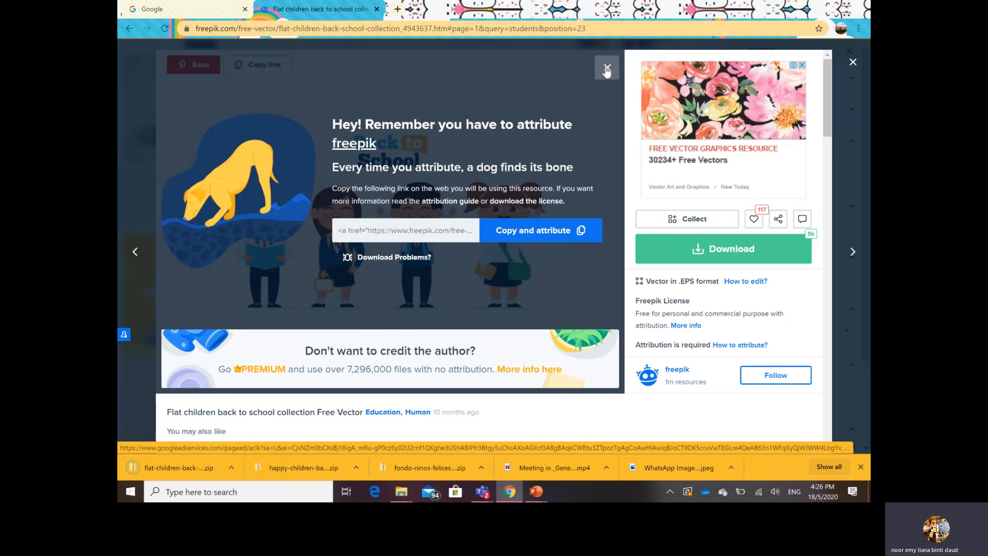
click(607, 69)
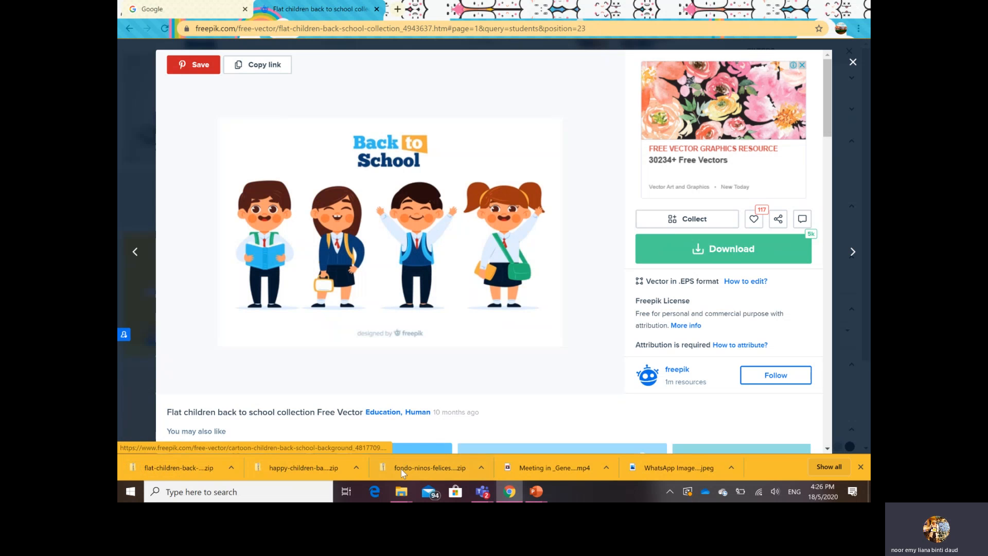
- Switch to the Downloads folder in File Explorer and open the extracted fondo-ninos-felices-vuelta-al-colegio folder
mouse_move(401, 493)
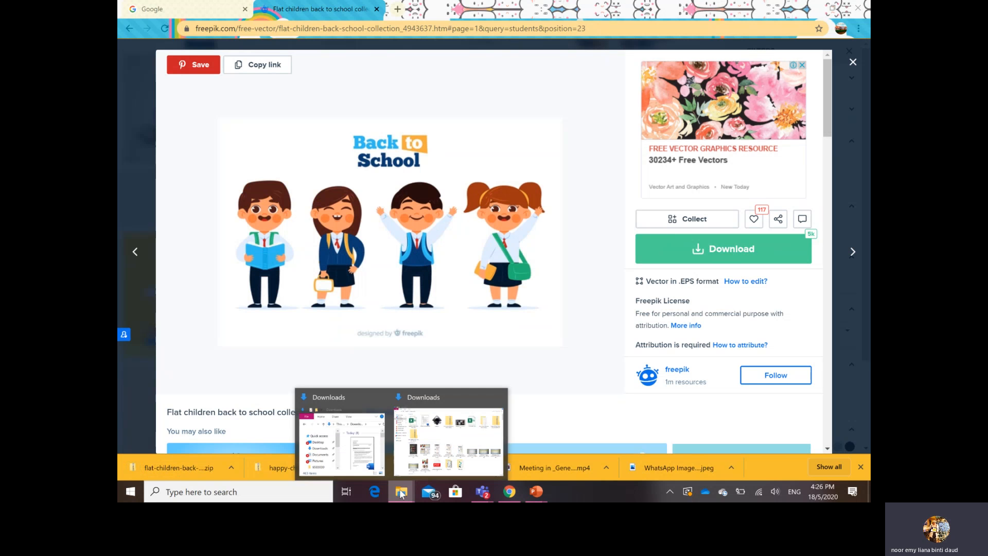
click(428, 438)
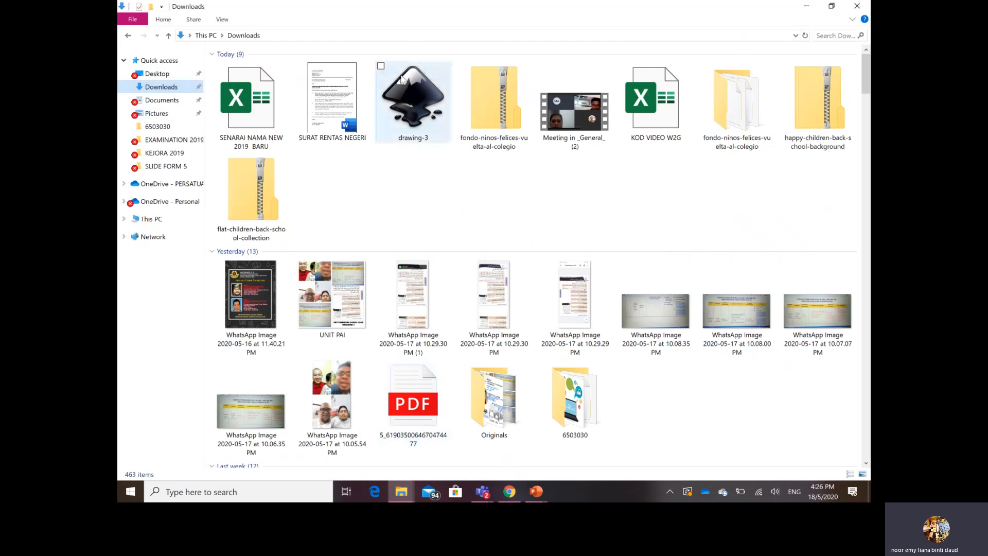
click(491, 120)
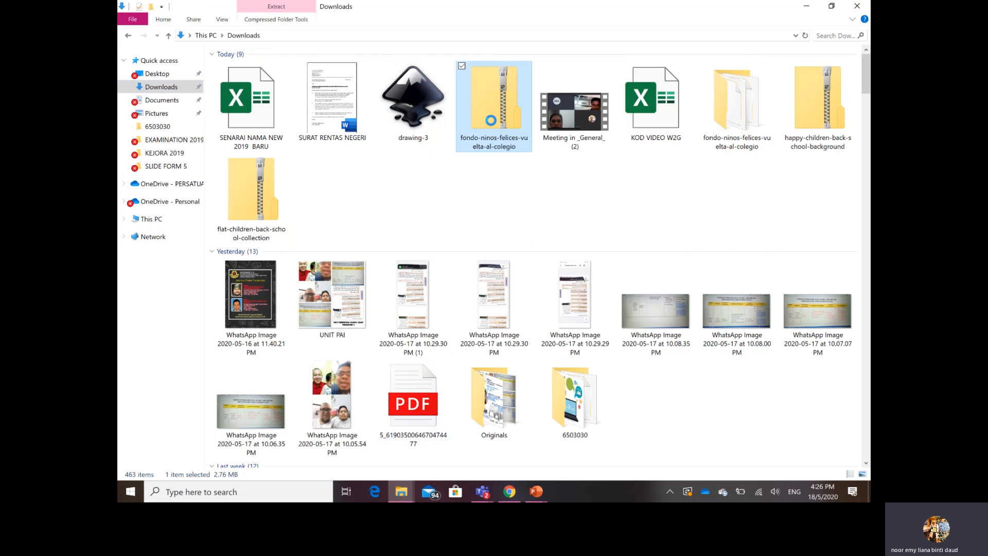
right_click(491, 120)
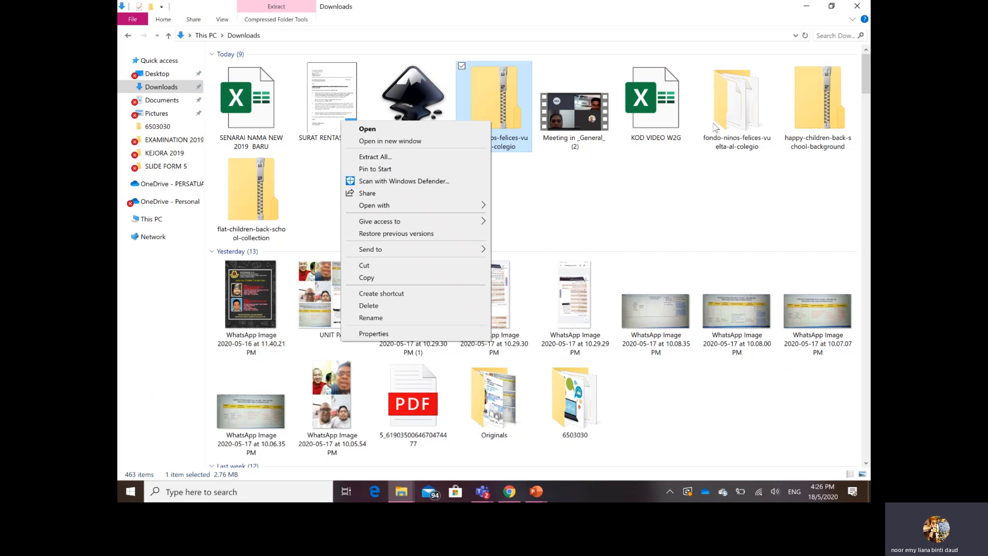
click(748, 114)
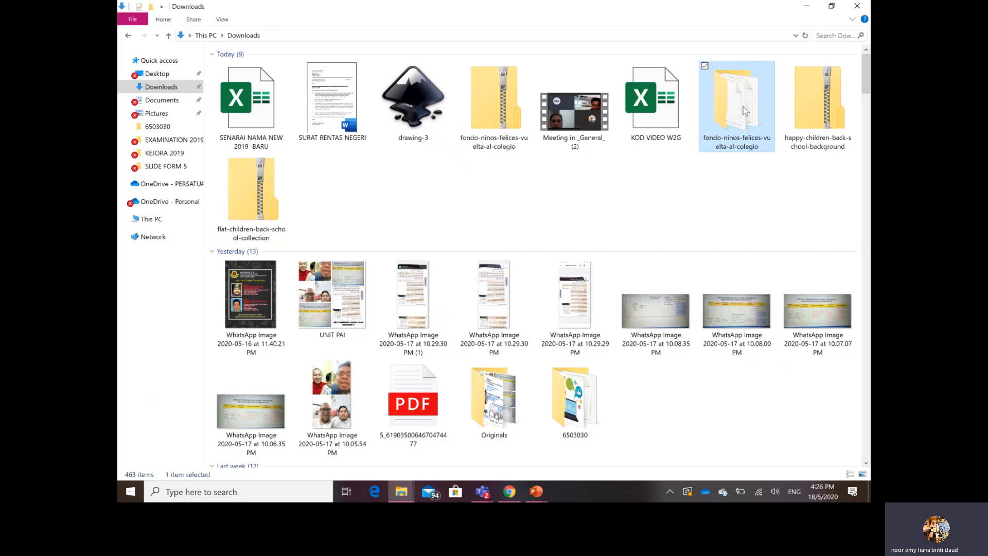
double_click(745, 111)
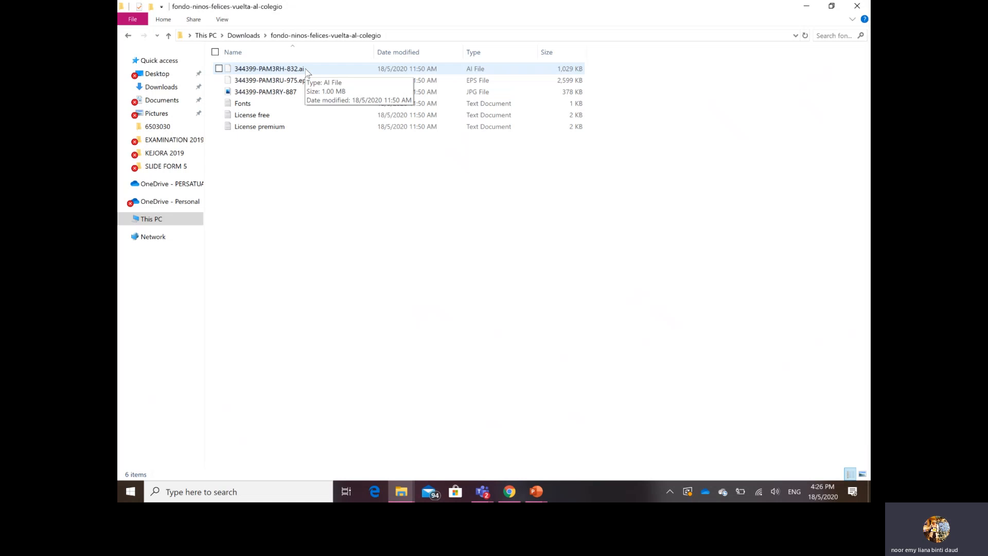
- Search Windows for Inkscape and launch it
click(188, 494)
text(i)
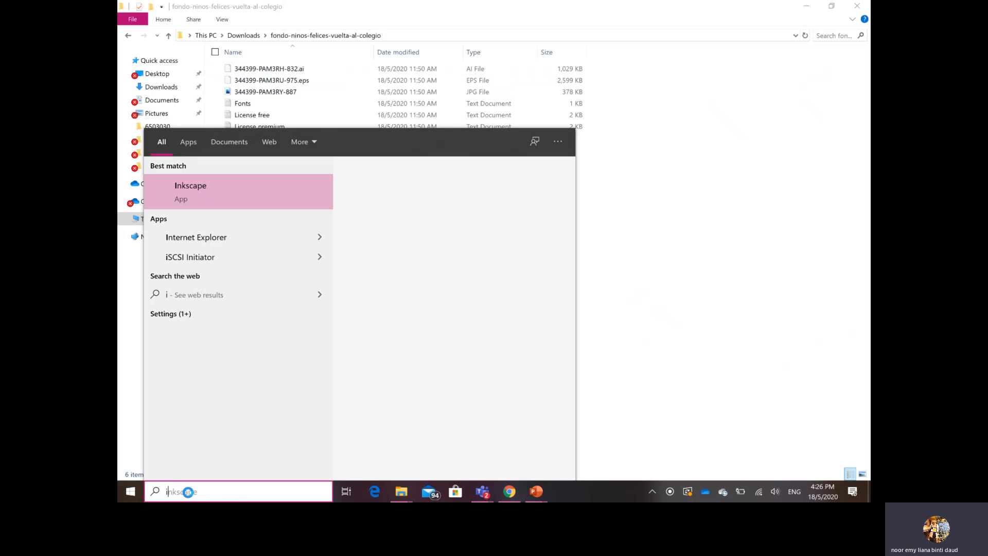
text(nks)
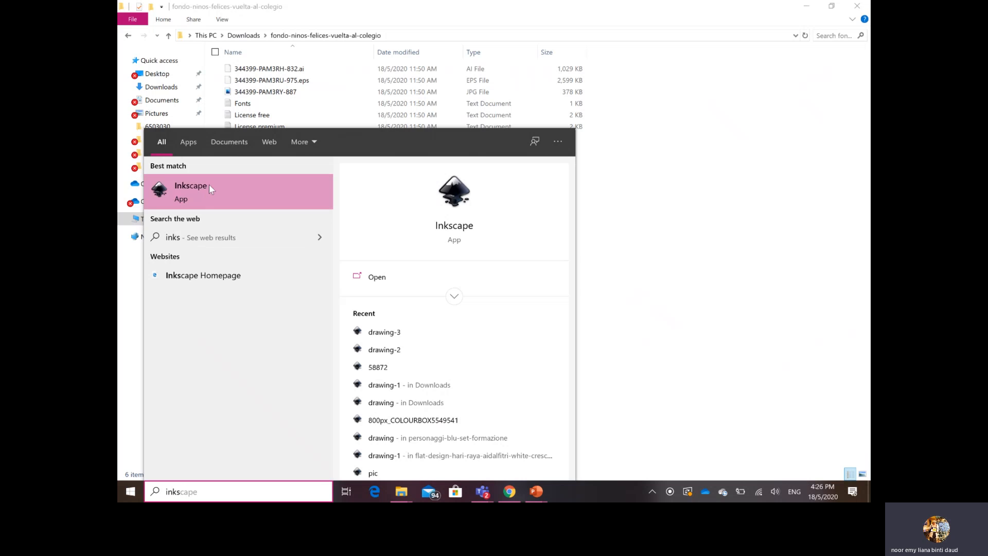
click(209, 188)
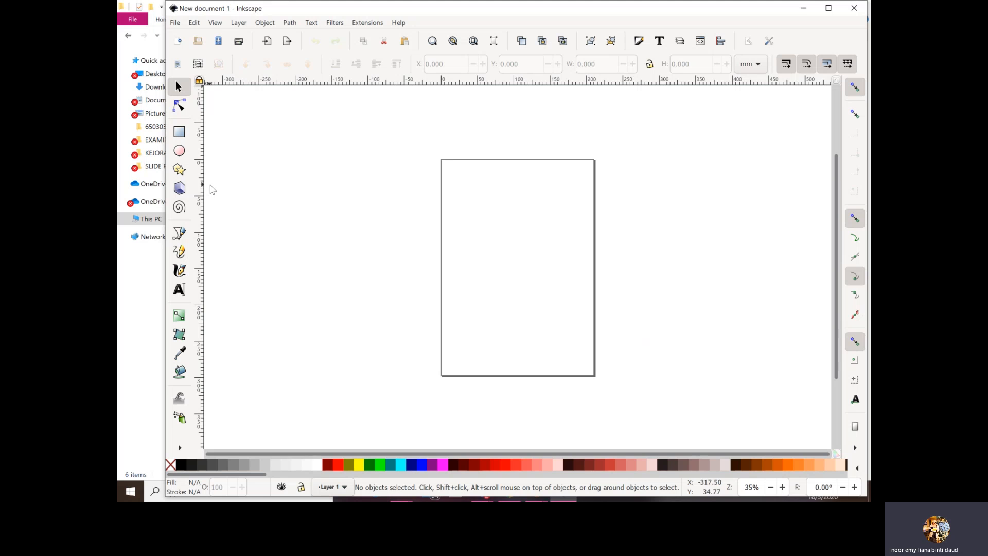
- Import 344399-PAM3RH-832.ai into the new document using Internal import, and position the artwork at about X 10.8 mm, Y 39.6 mm
drag(350, 11, 348, 94)
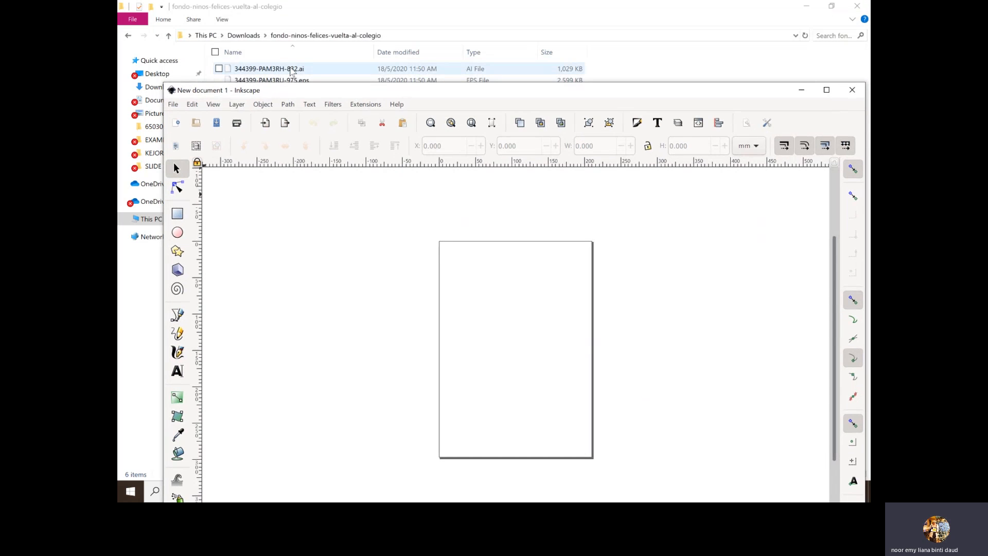
drag(292, 71, 504, 322)
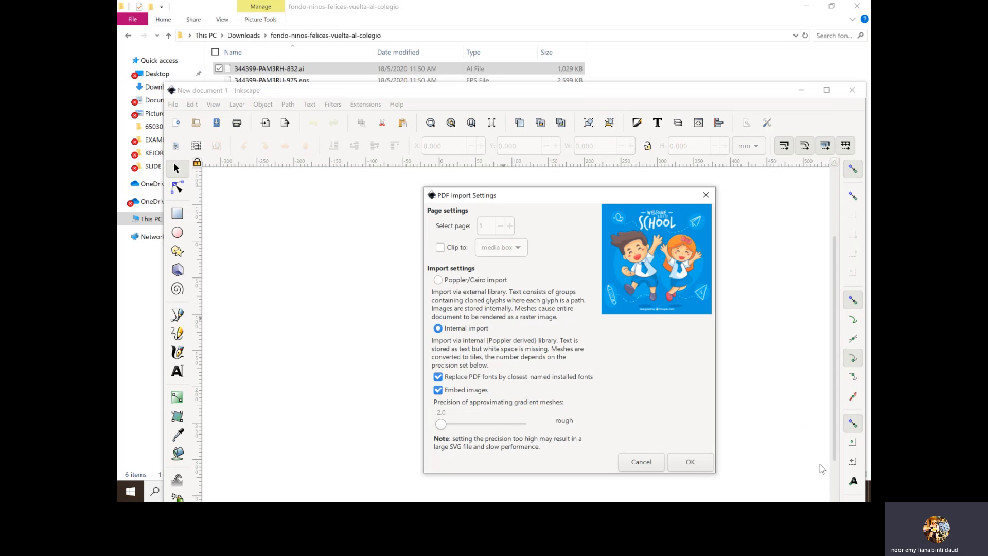
click(690, 462)
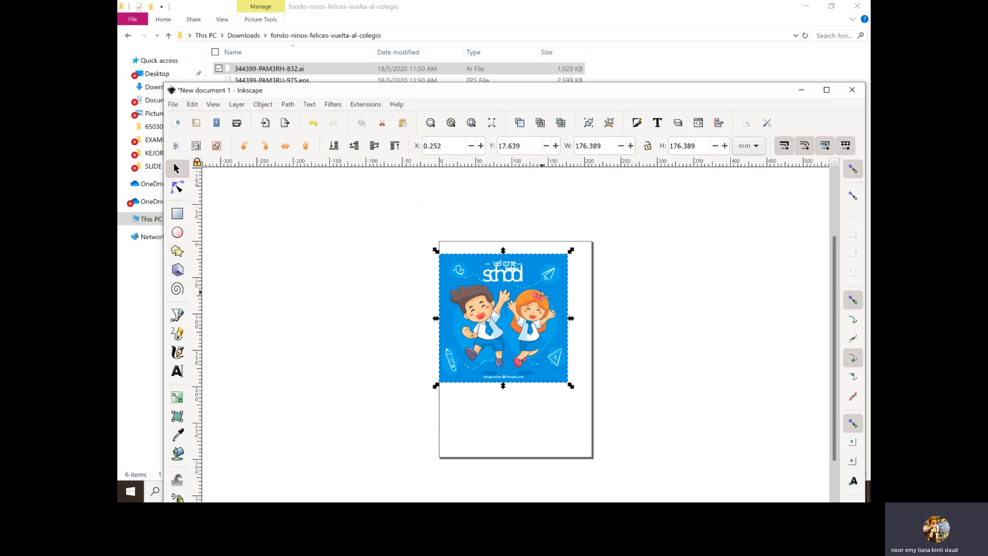
drag(531, 284, 540, 301)
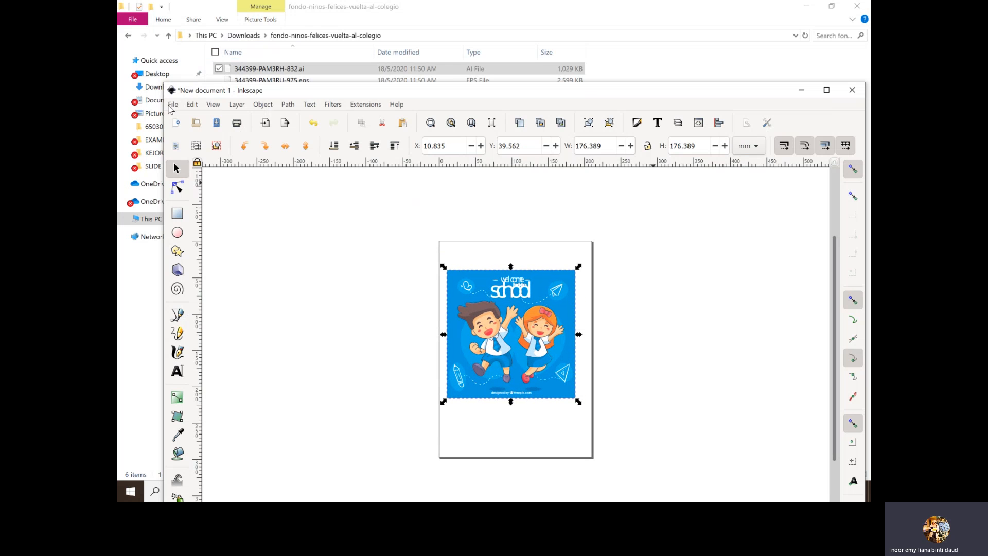
- Save the document as an Inkscape SVG named students in the Downloads folder
click(173, 106)
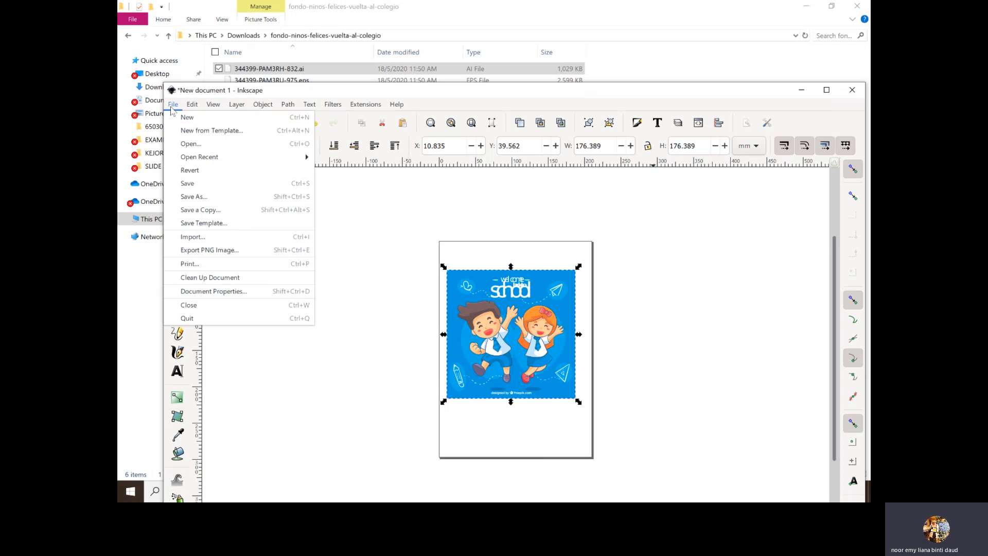
click(193, 188)
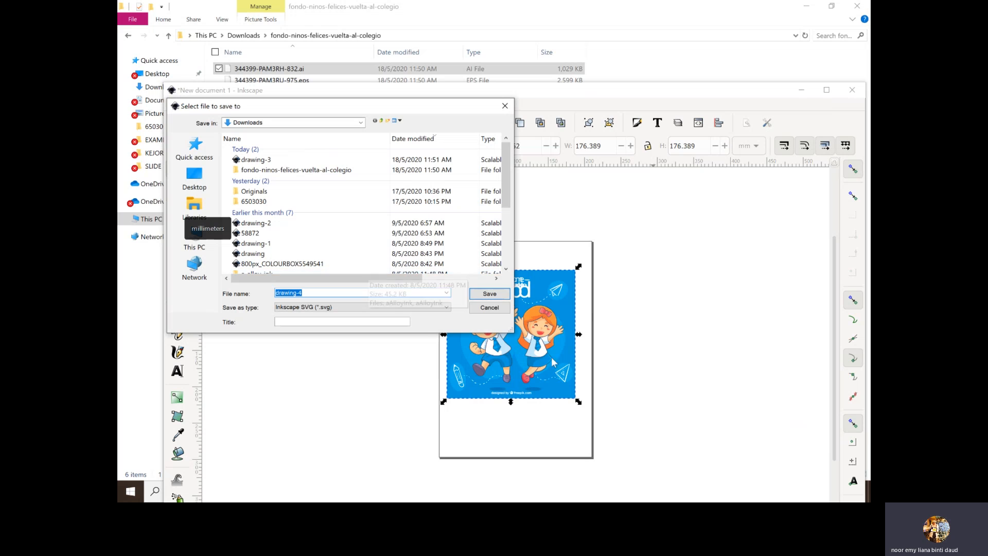
text(stu)
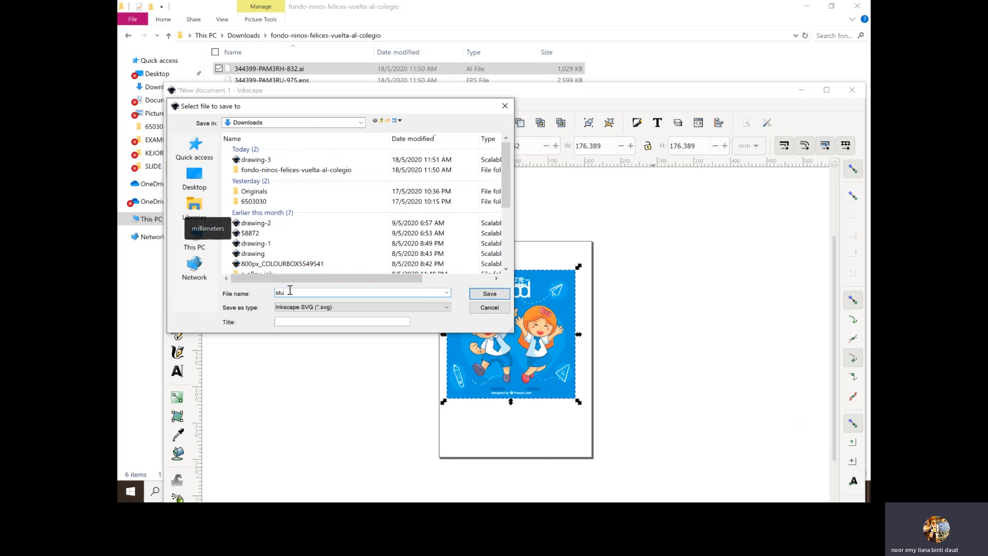
text(dents)
click(489, 293)
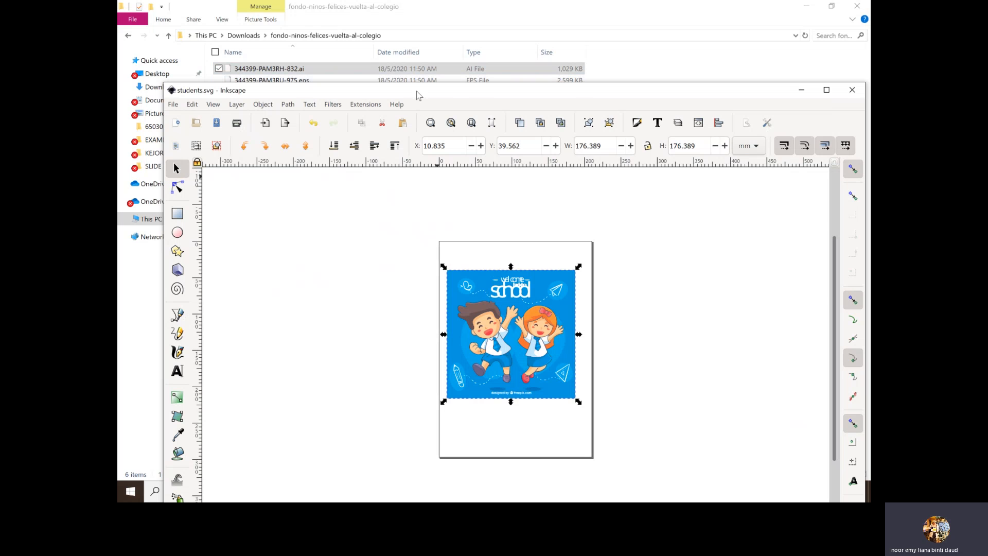
- Look in the Downloads folder for the saved students file, then minimize File Explorer
drag(419, 95, 417, 171)
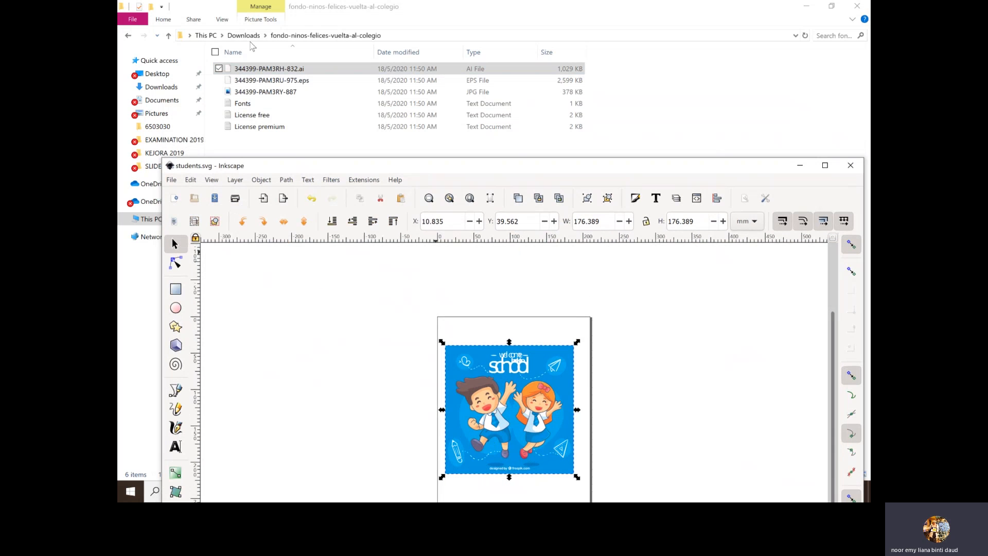
click(248, 37)
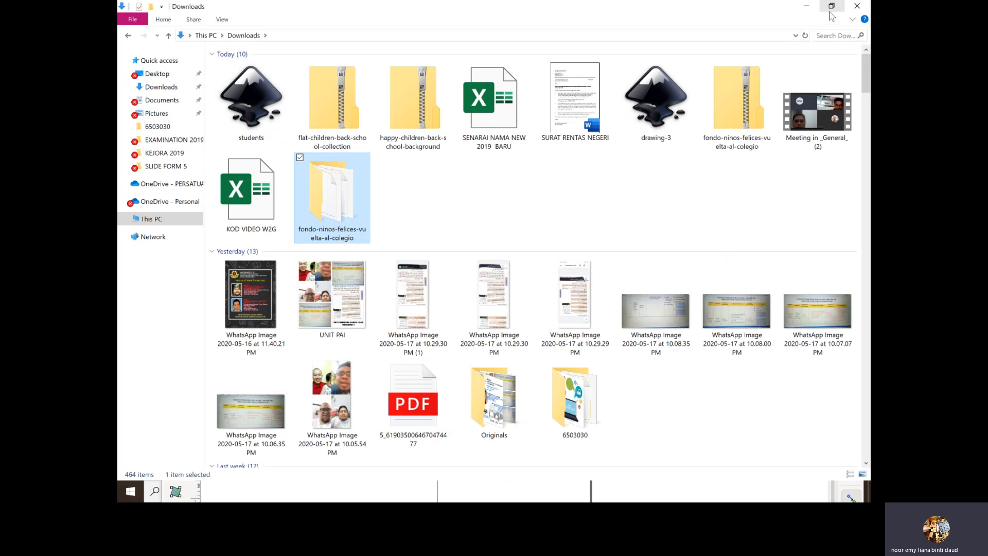
click(807, 6)
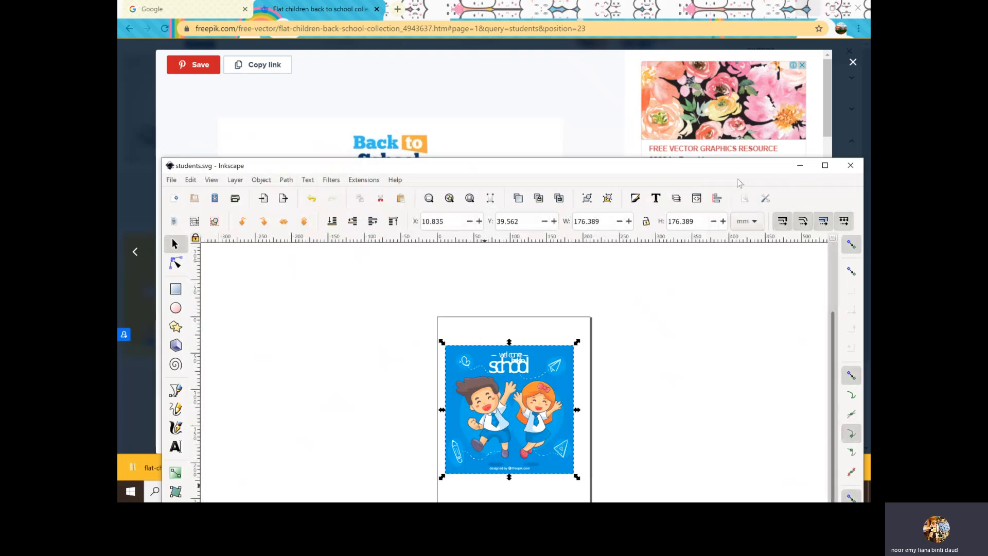
- Close Inkscape and switch to the GRAFIK 2D mudah webinar presentation in PowerPoint
click(851, 165)
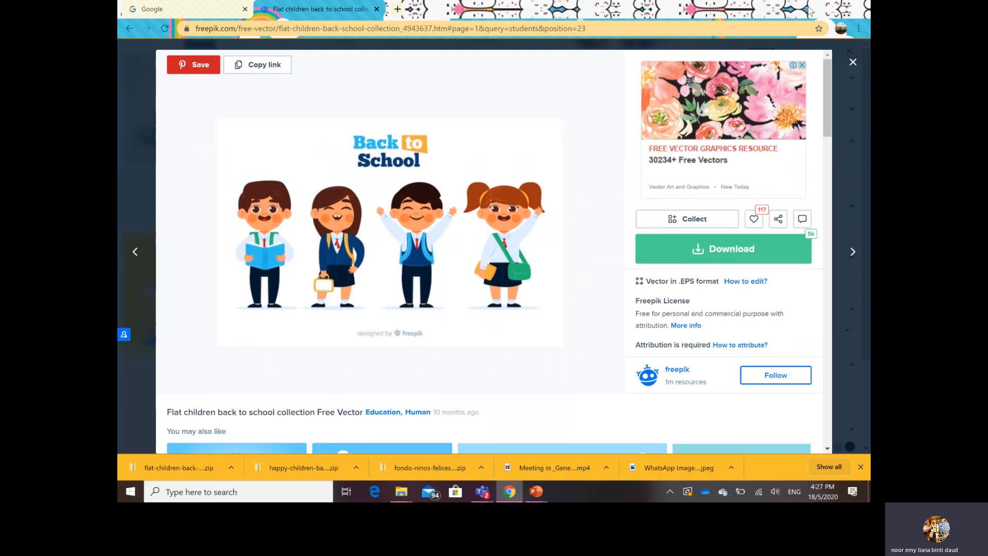
click(811, 10)
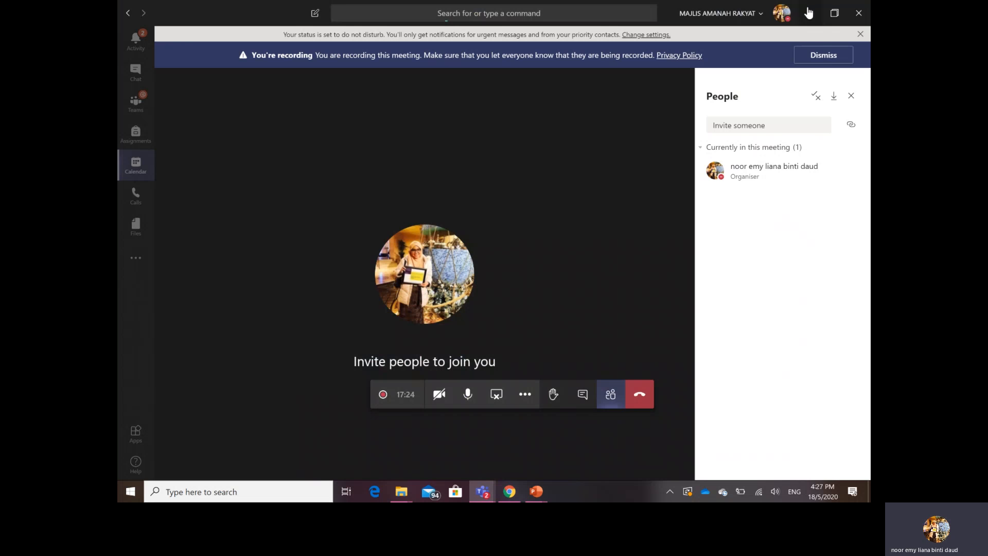
click(811, 11)
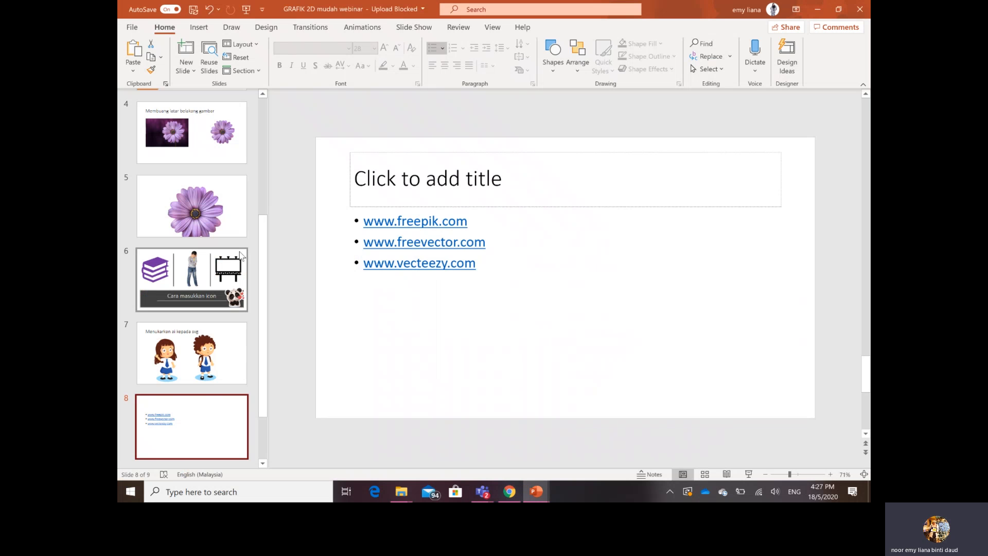
- Add a new slide after slide 8 and delete its title and content placeholders
right_click(209, 436)
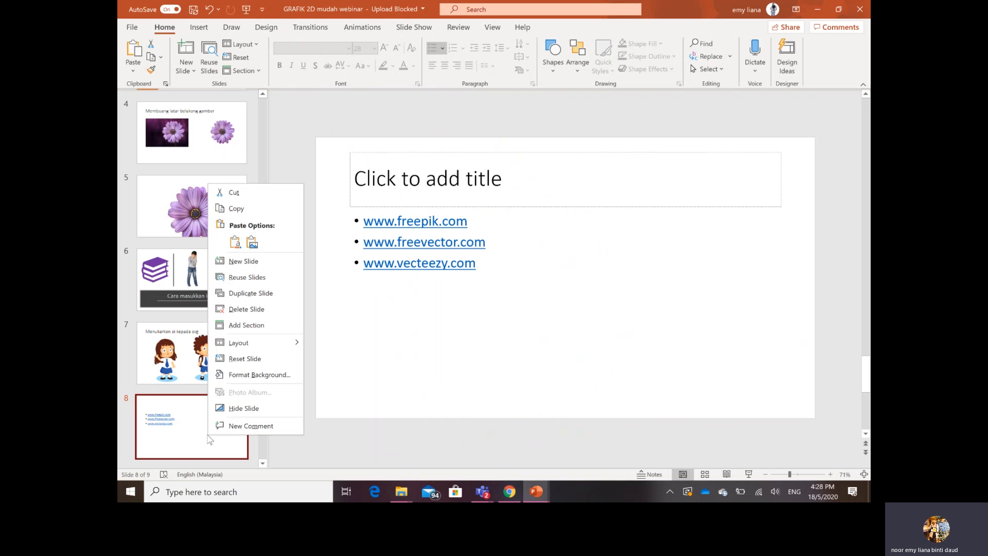
click(253, 262)
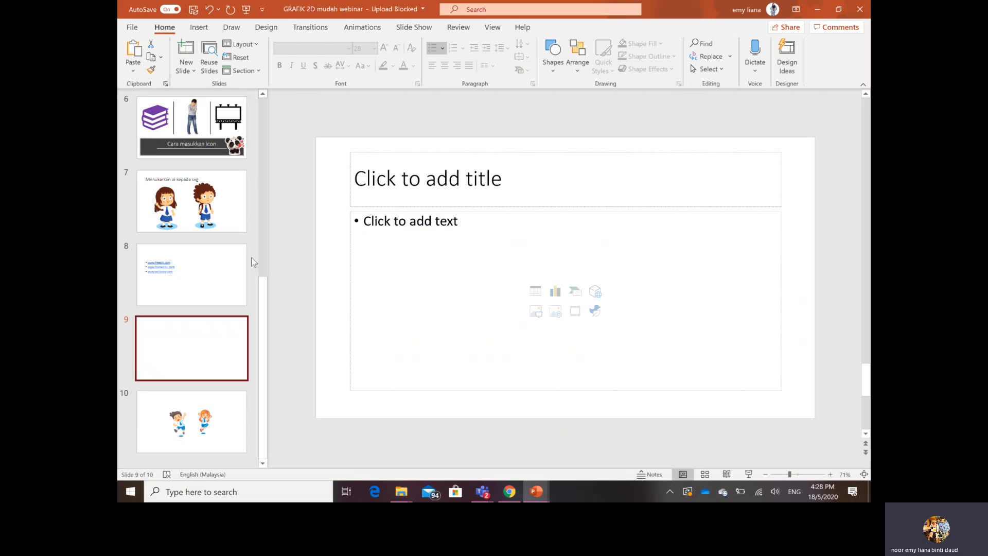
click(206, 439)
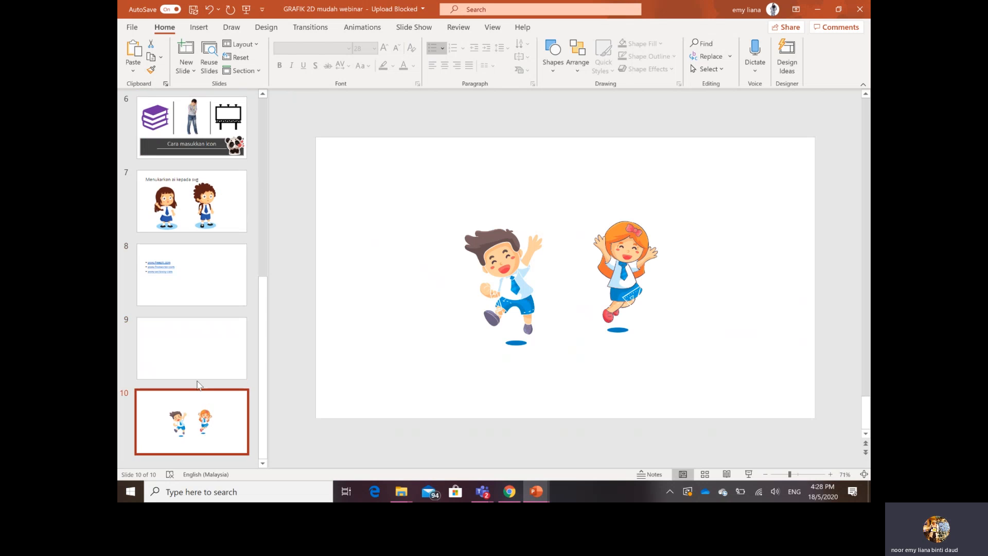
click(196, 351)
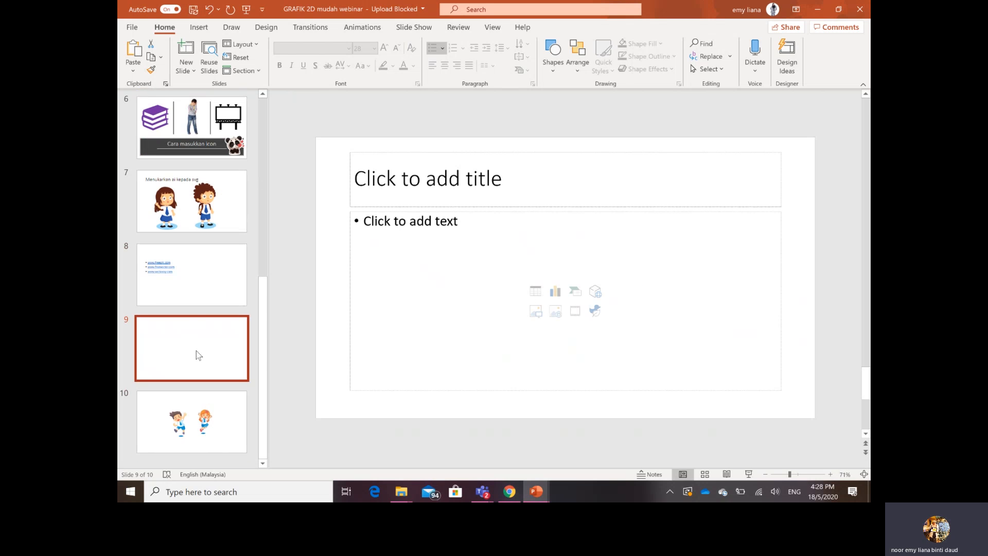
click(431, 149)
key(Delete)
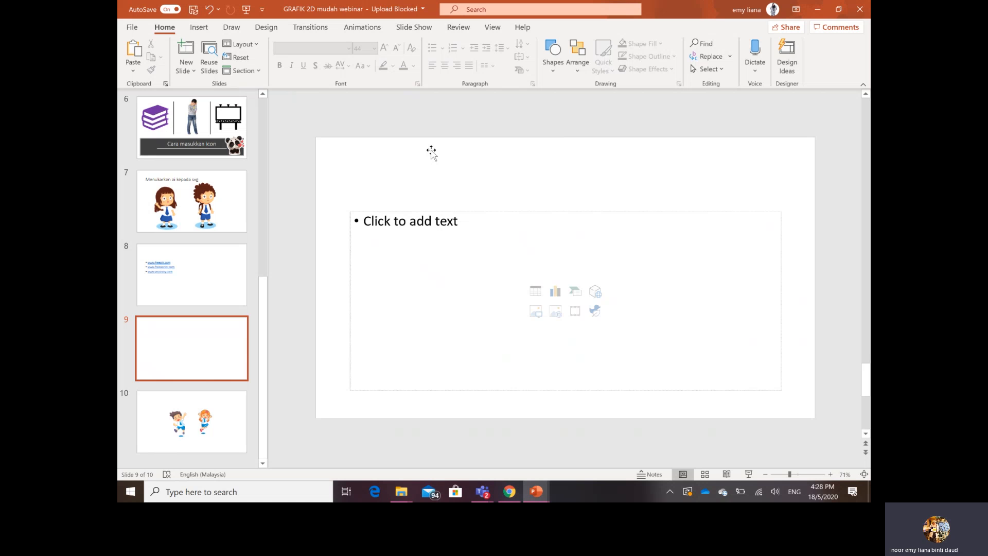
click(414, 211)
key(Delete)
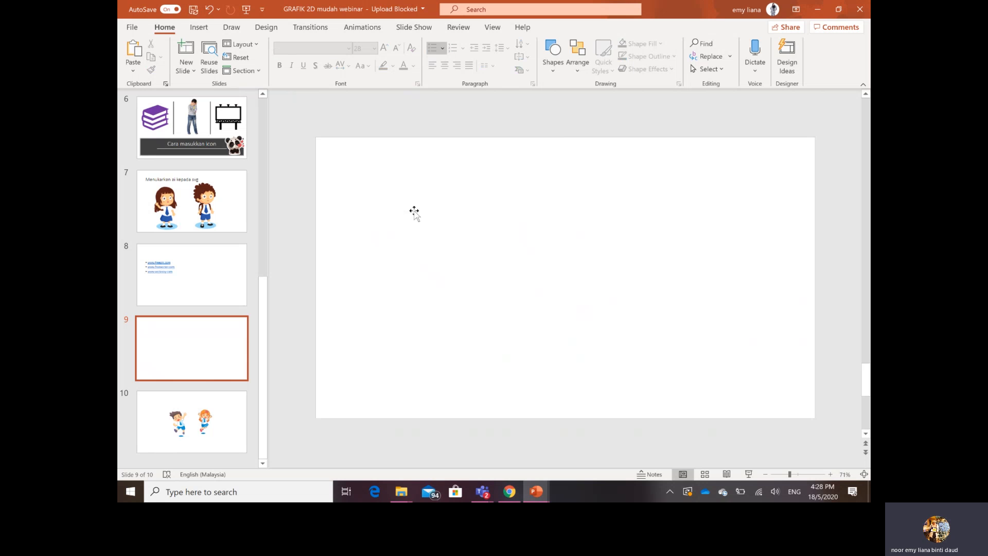
- Insert the students graphic from the Downloads folder on slide 9 and convert it to shapes
click(198, 28)
click(222, 59)
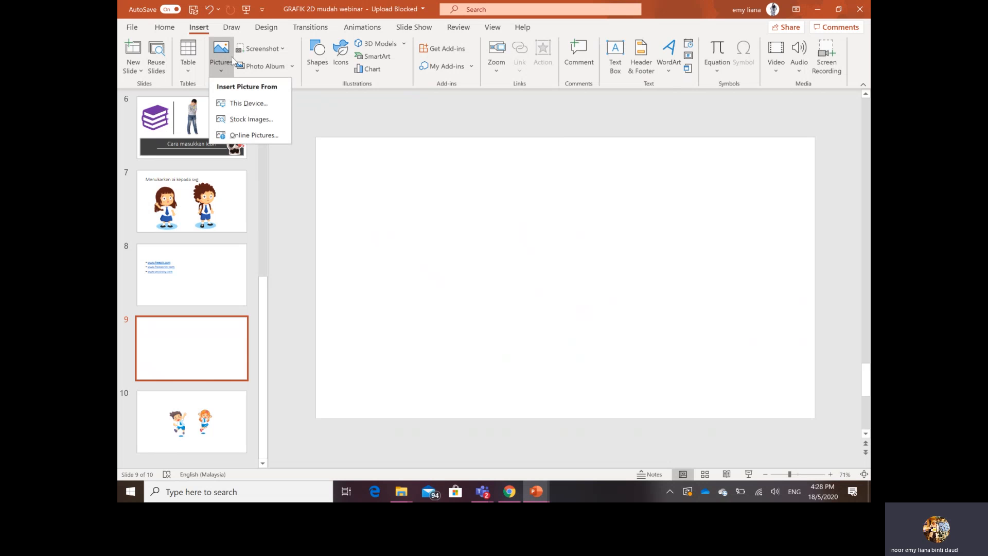
click(246, 104)
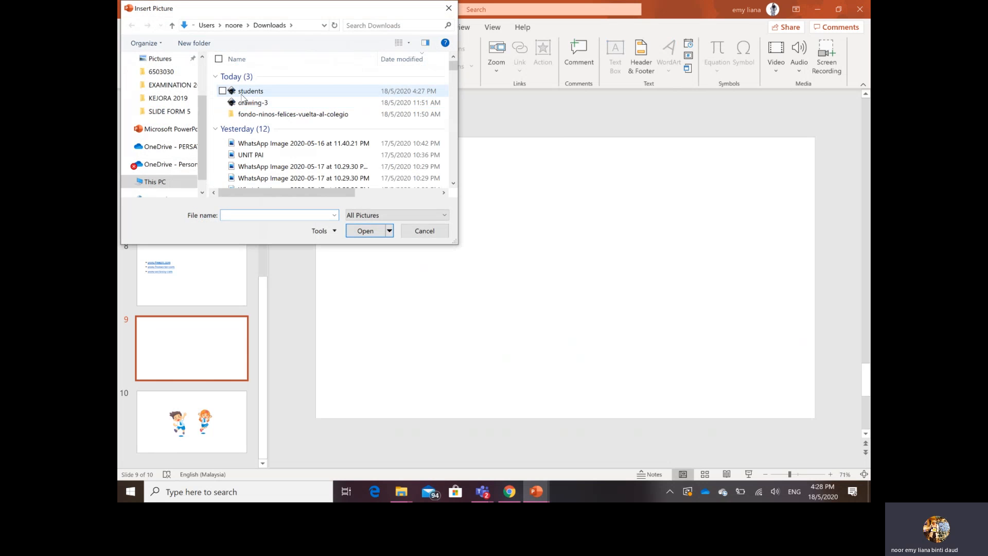
click(245, 93)
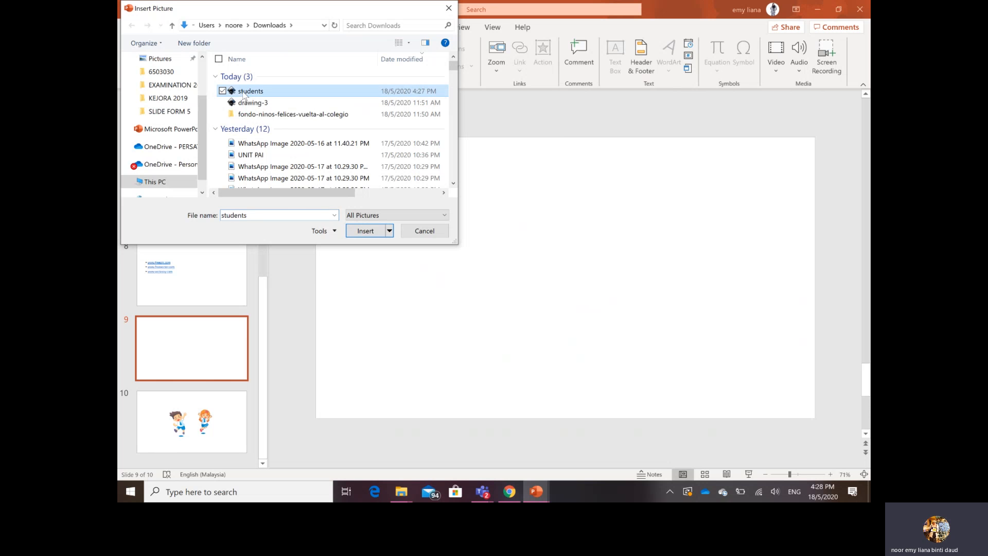
click(365, 232)
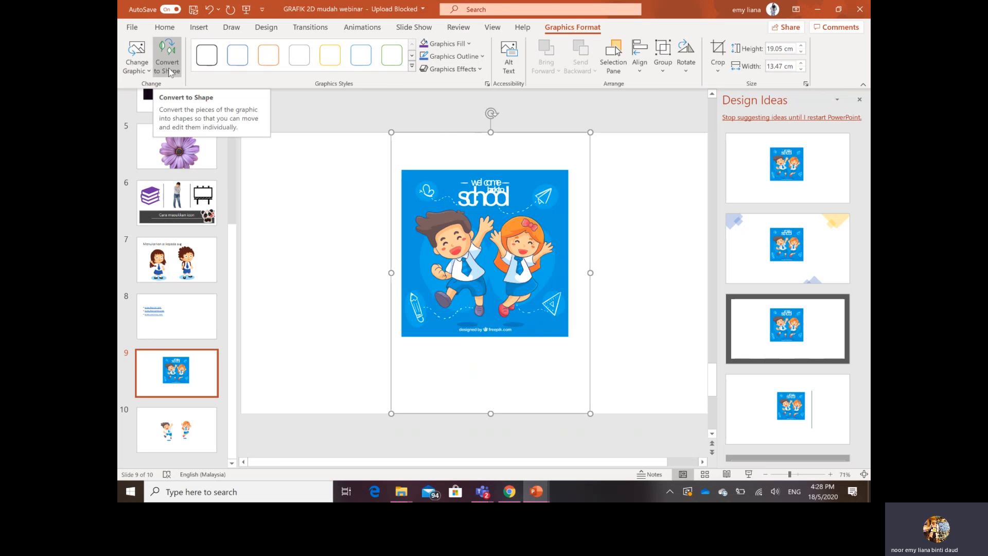
click(169, 72)
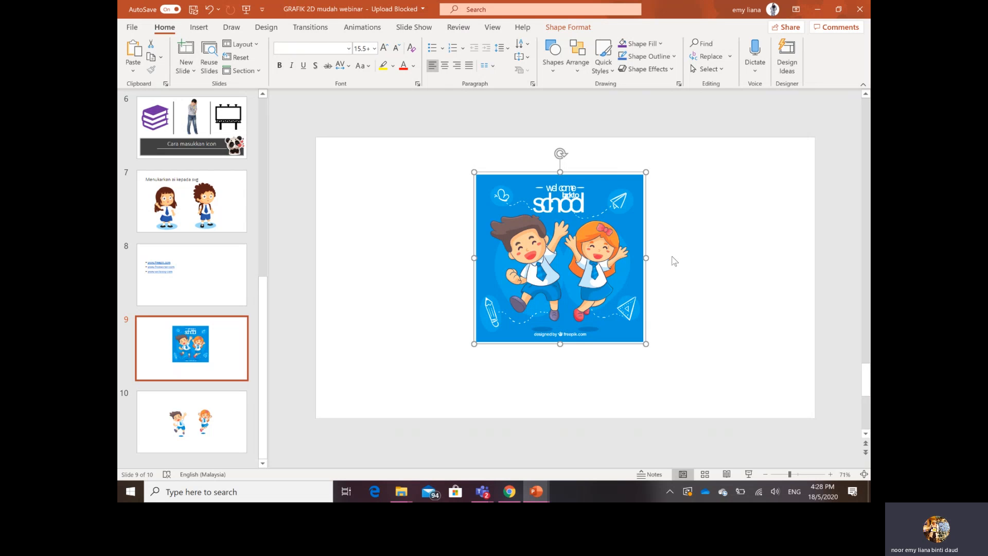
click(559, 208)
right_click(559, 208)
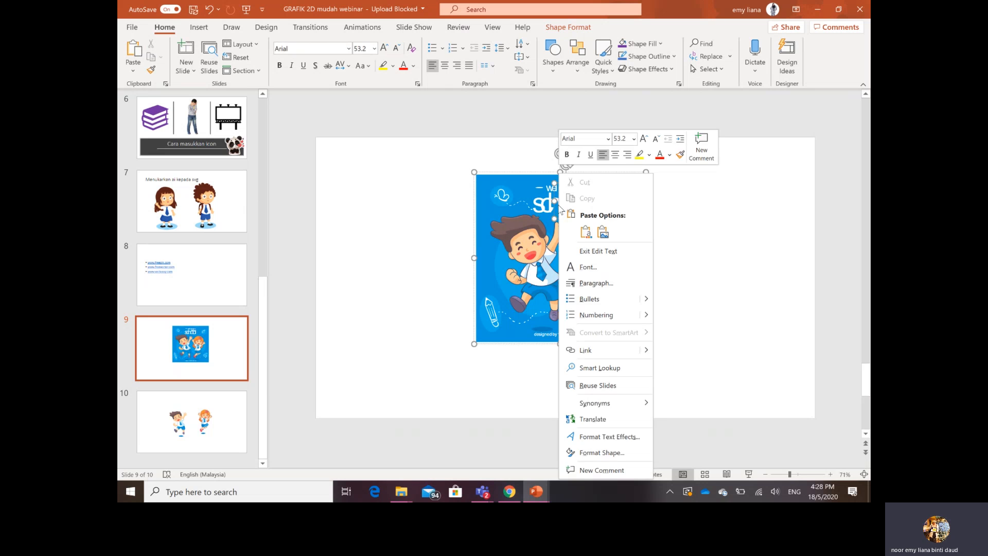
key(Escape)
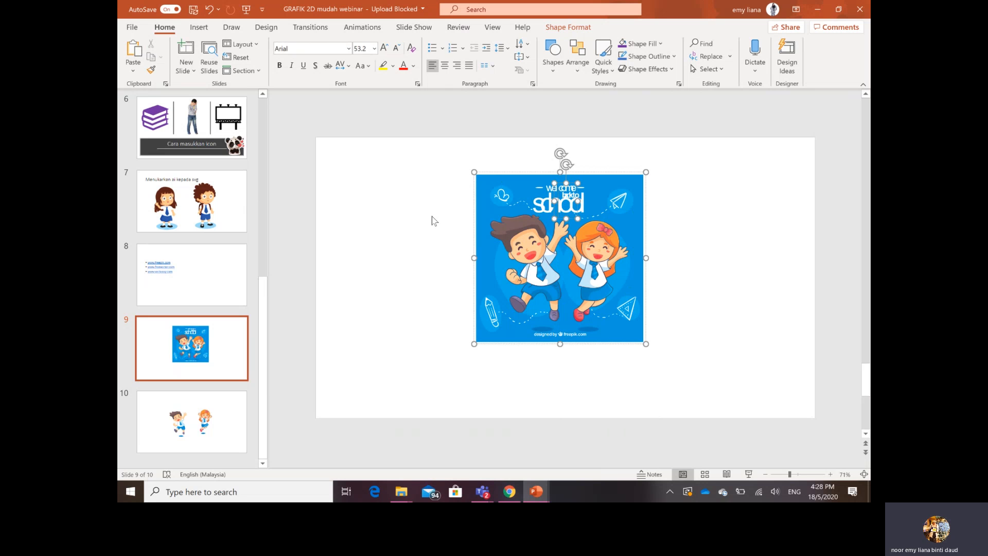
click(435, 221)
- Ungroup the converted back-to-school artwork and clear the selection
click(492, 184)
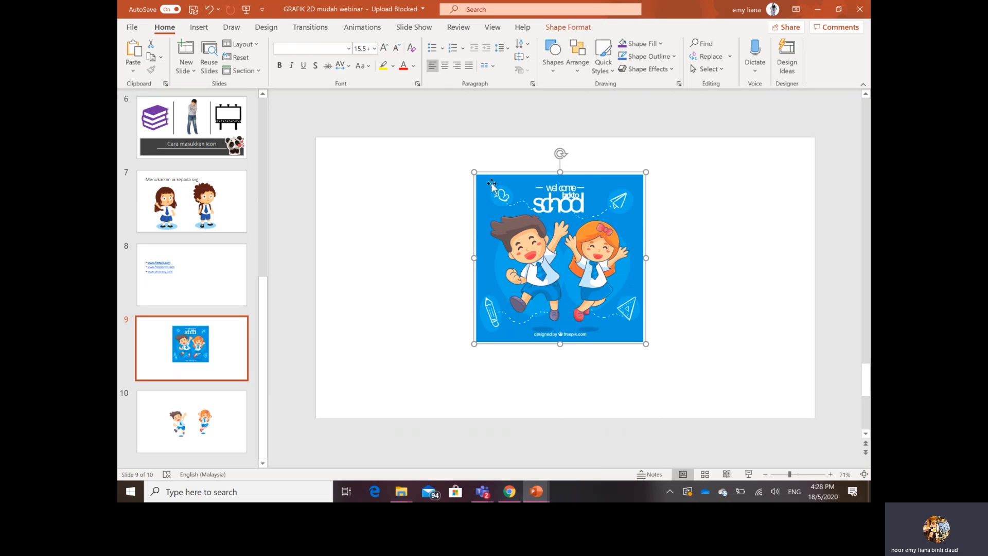
right_click(492, 184)
mouse_move(543, 270)
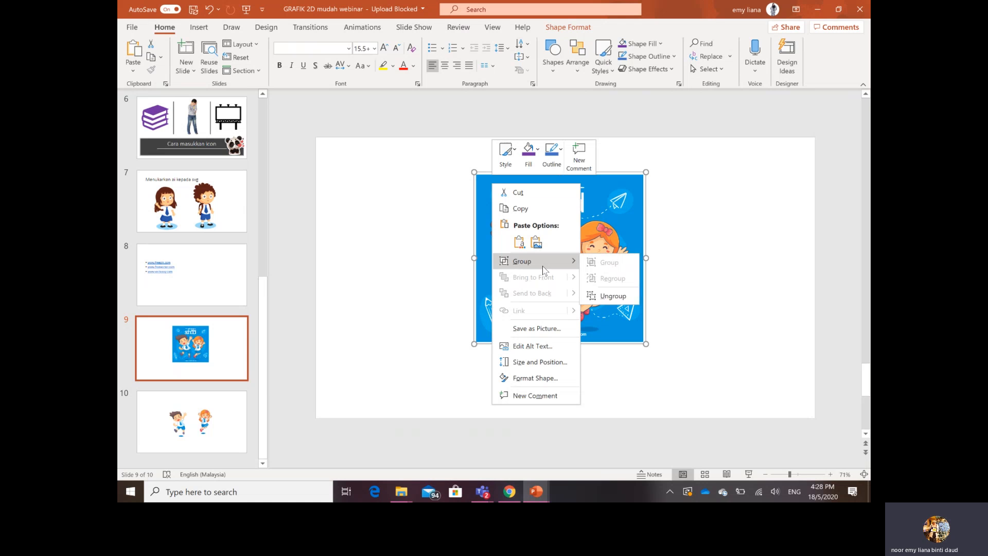
click(615, 297)
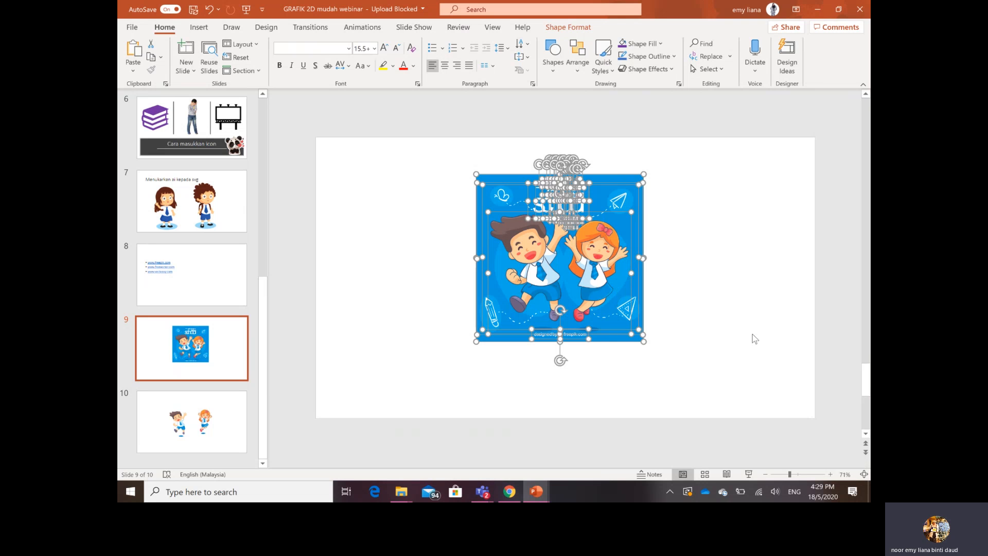
click(695, 254)
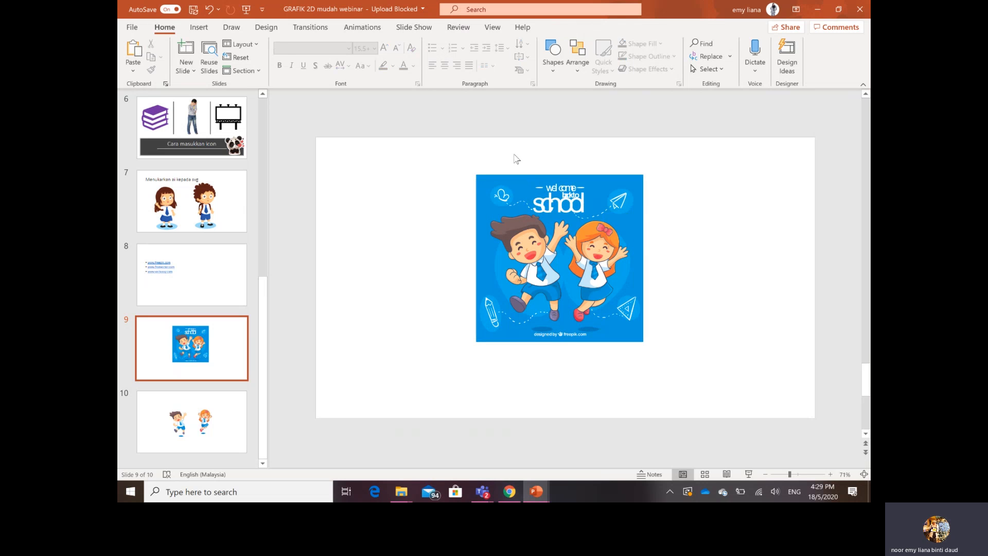
- Delete the "welcome back to school" lettering and the blue background square from the artwork
drag(512, 154, 600, 215)
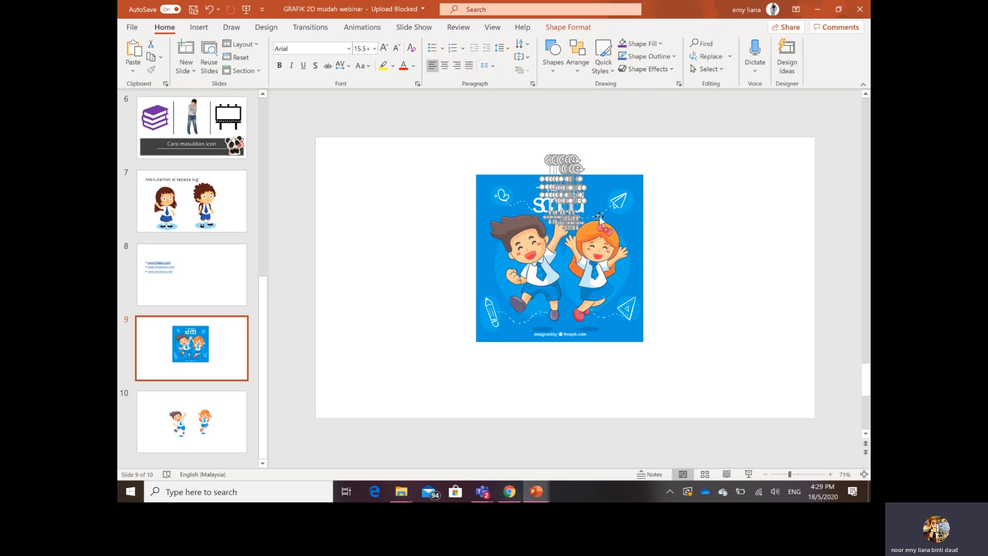
key(Escape)
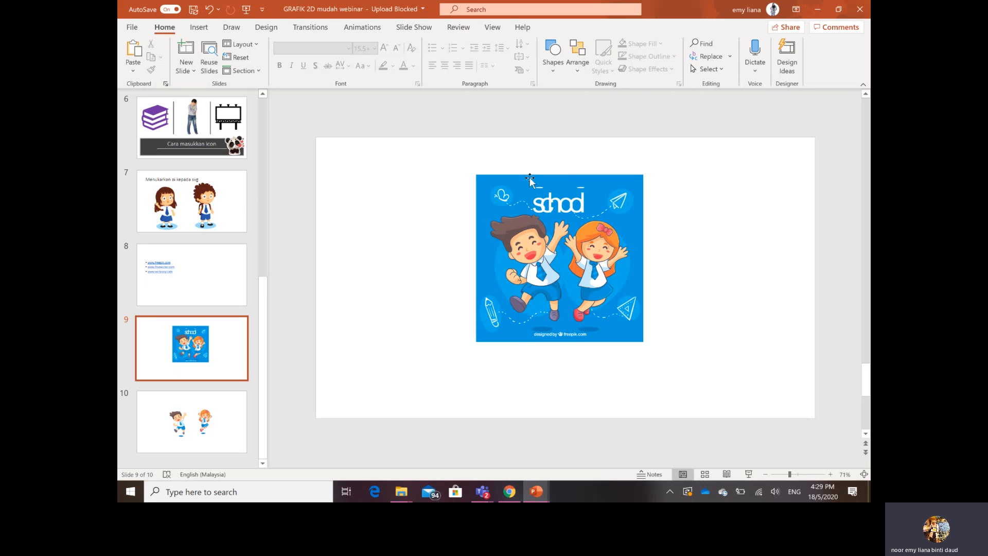
drag(495, 149, 617, 202)
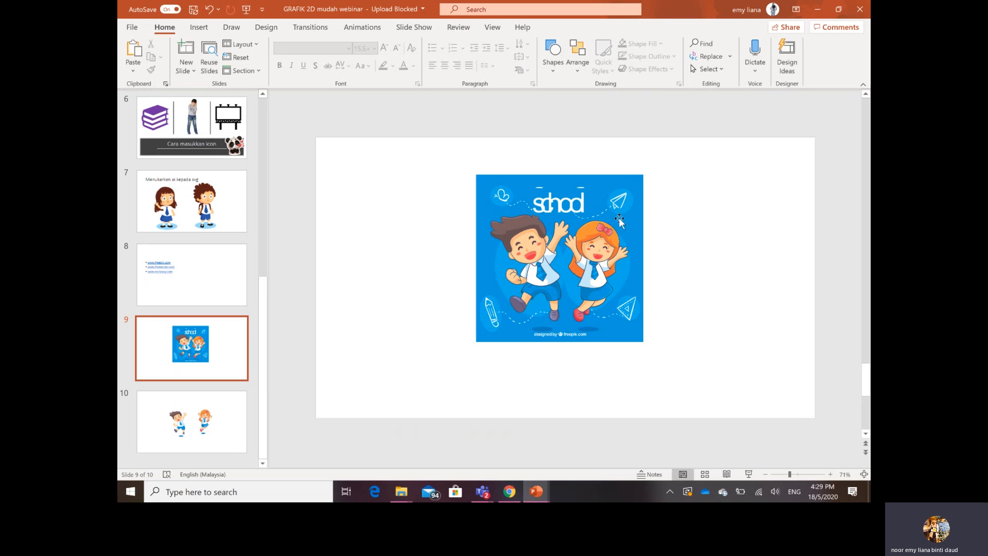
click(569, 190)
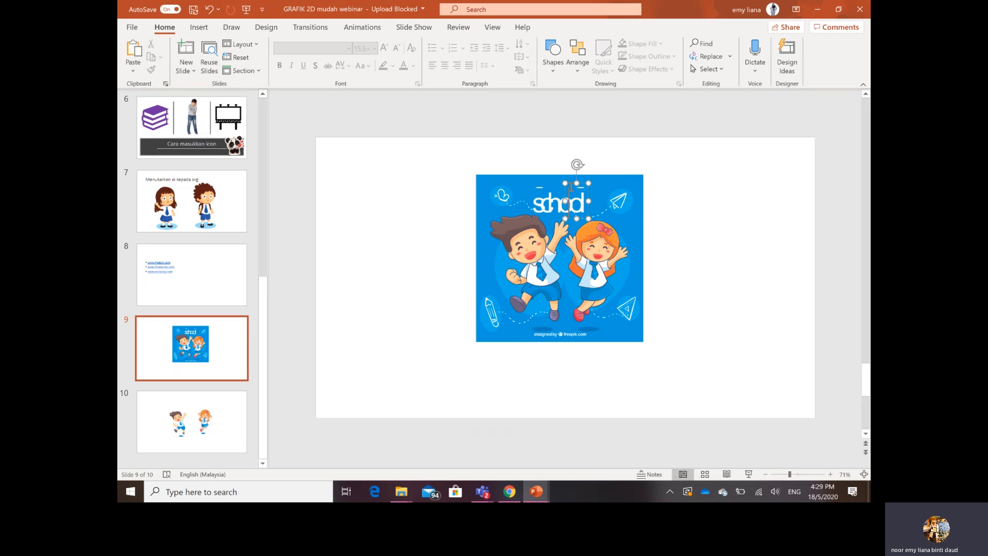
click(516, 181)
key(Delete)
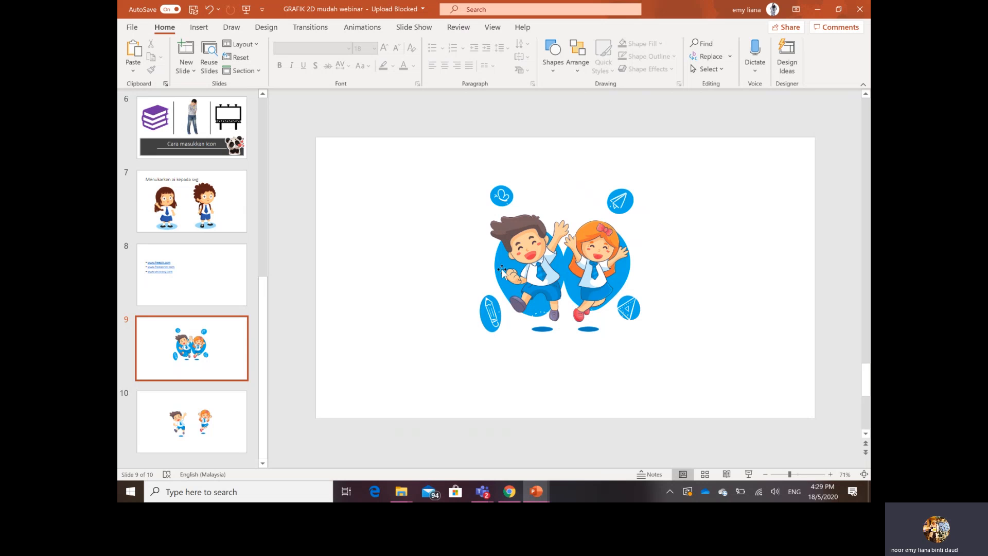
- Delete the blue shapes behind the two children and the round icons around them
drag(475, 164, 671, 217)
click(628, 205)
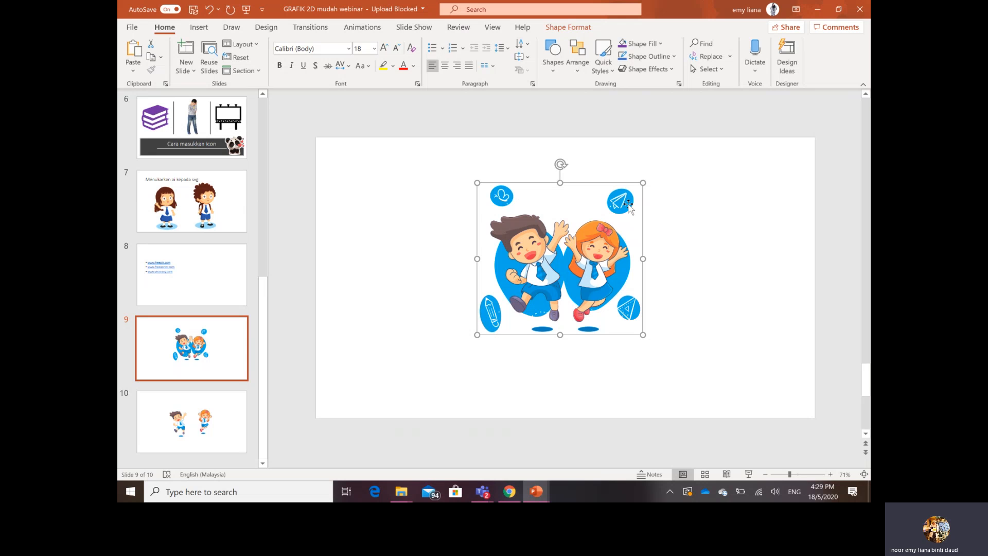
key(Delete)
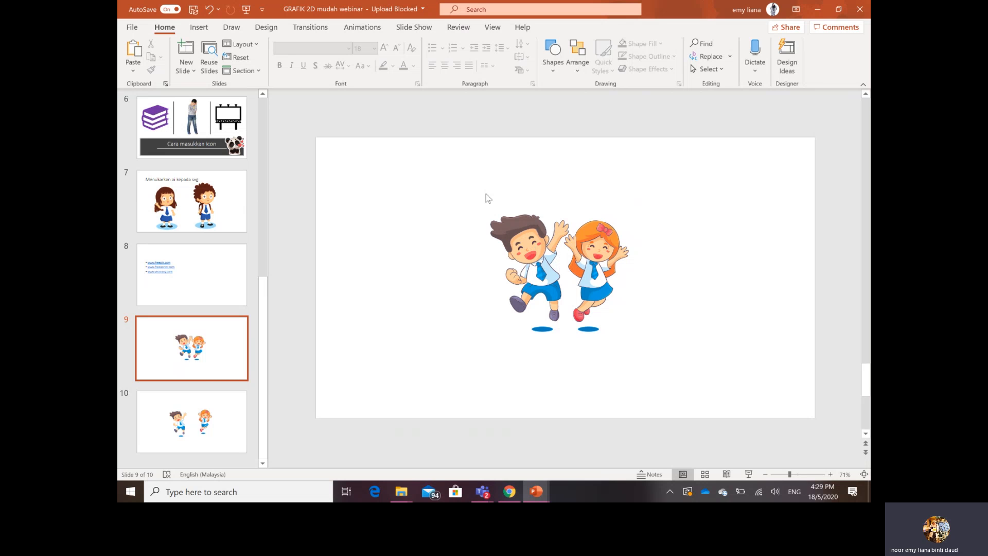
- Ungroup the artwork of the two children into separate shapes and delete the empty invisible shape above the girl
click(521, 251)
right_click(523, 251)
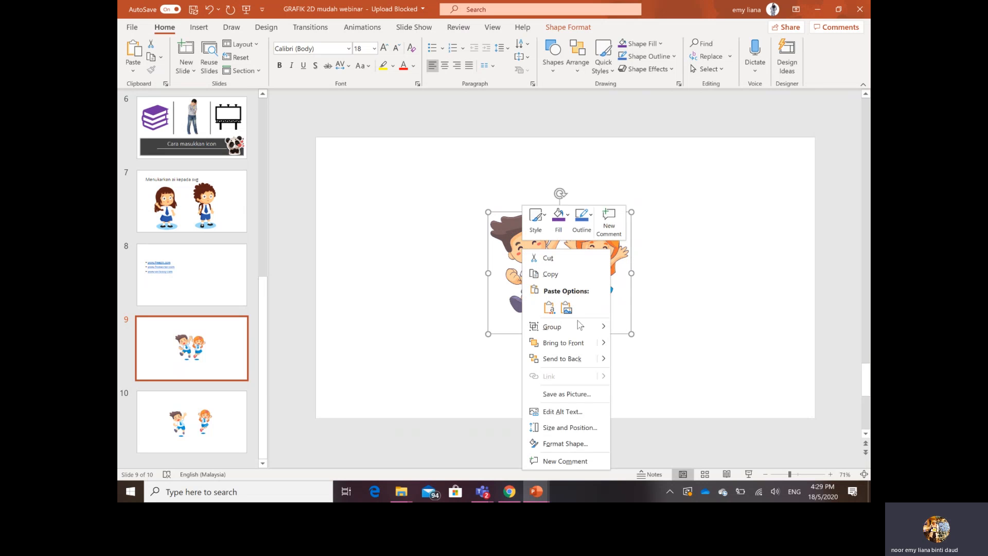
mouse_move(582, 327)
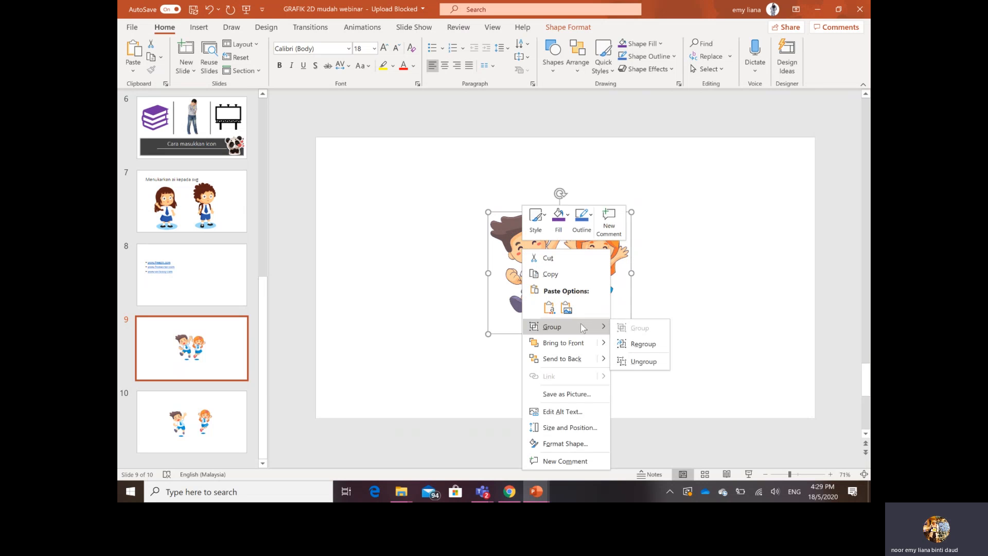
click(643, 362)
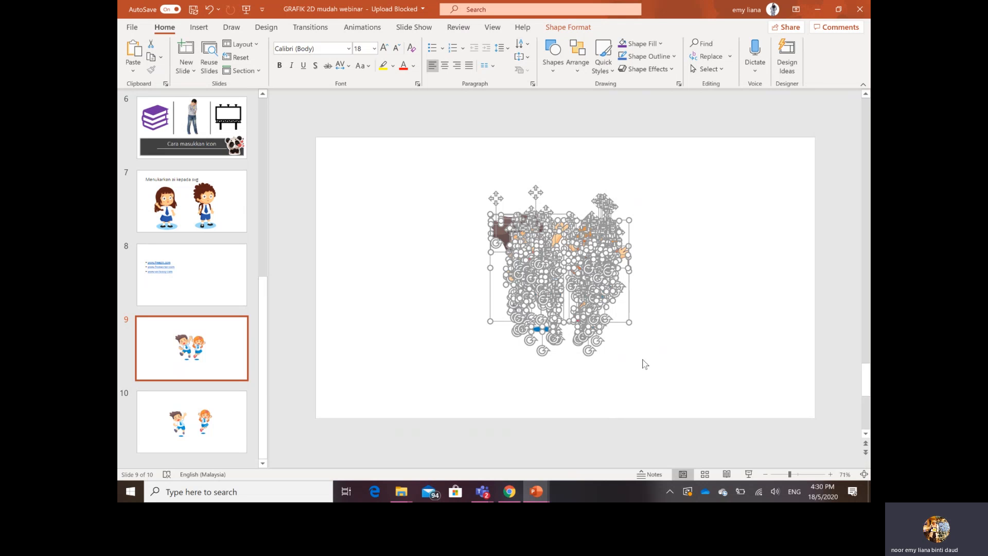
click(655, 273)
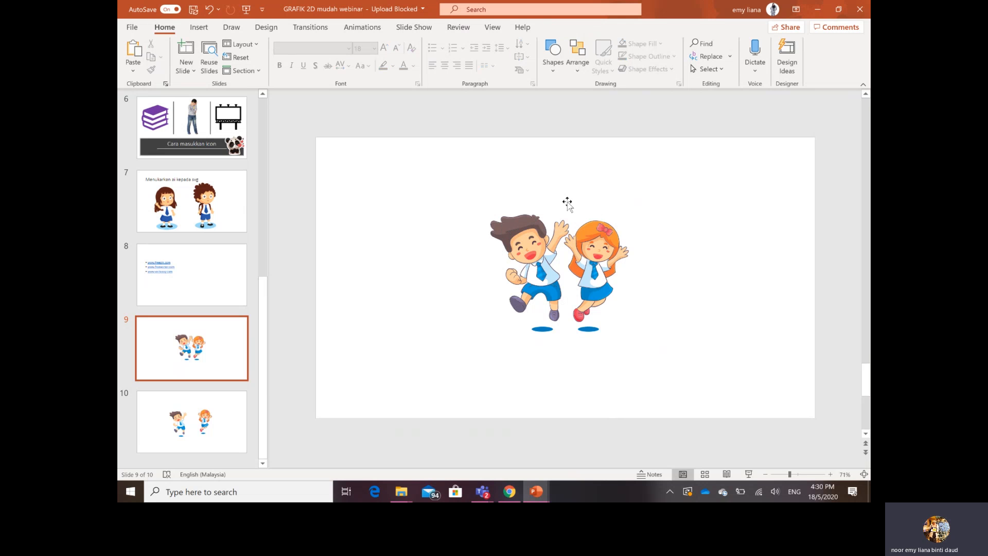
click(563, 184)
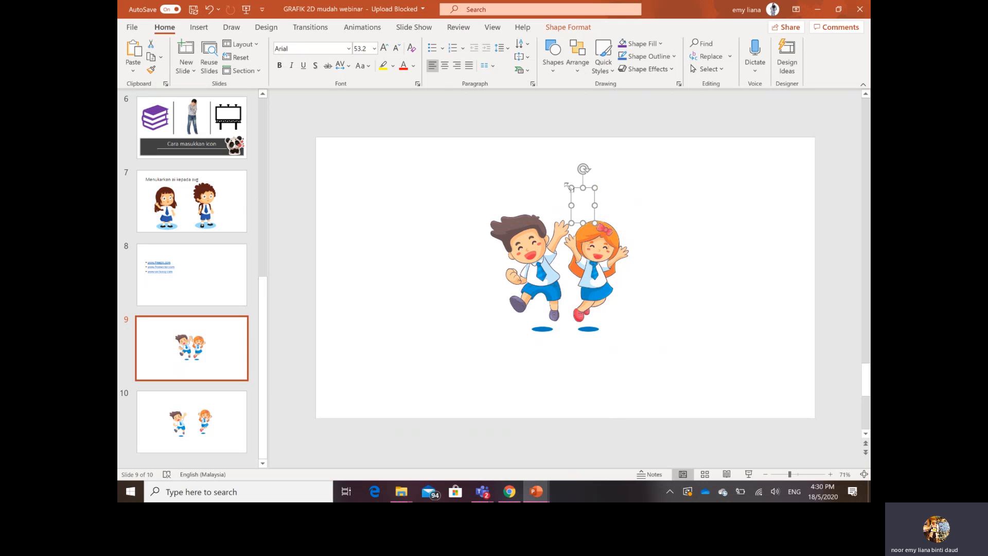
key(Delete)
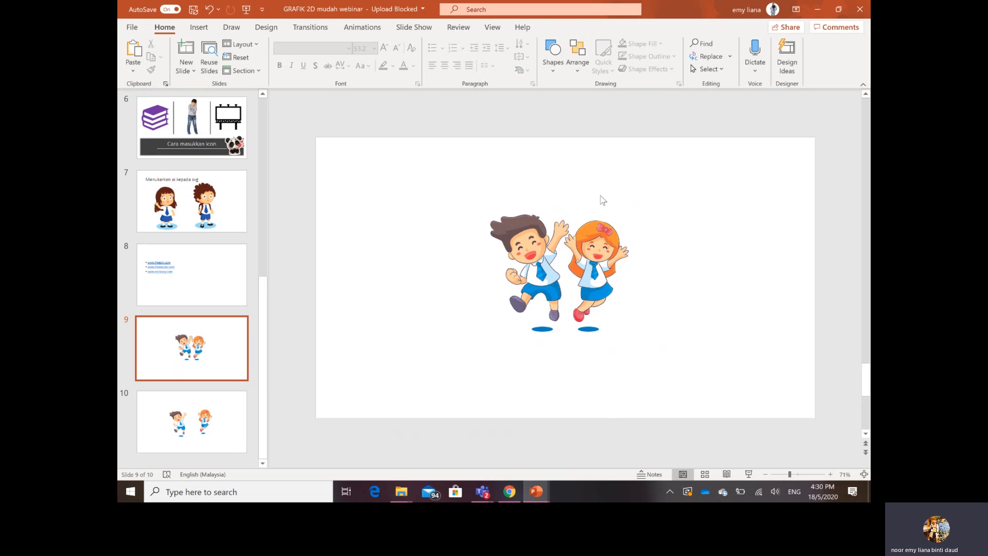
- Select all shapes that make up the girl, including her blue shadow, and group them
drag(578, 178, 632, 353)
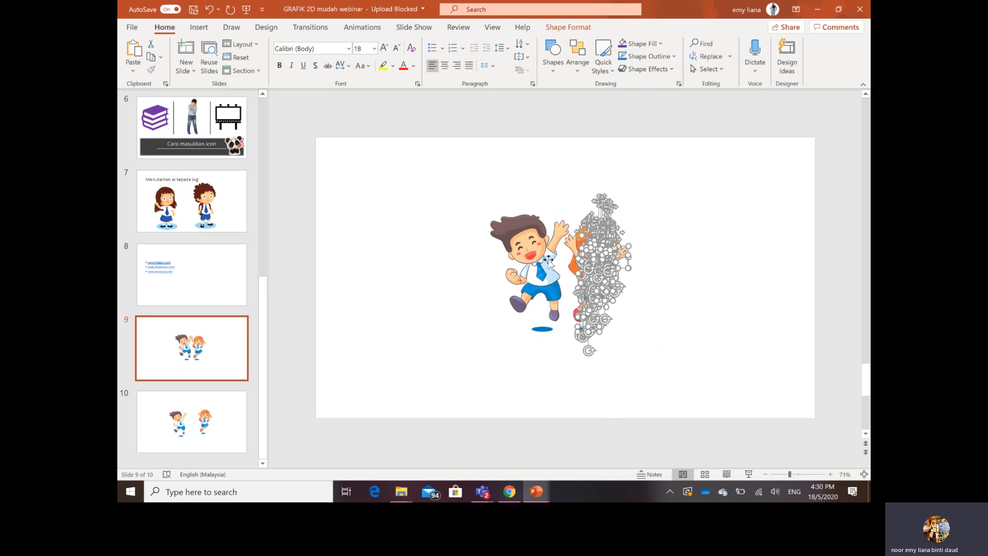
click(786, 168)
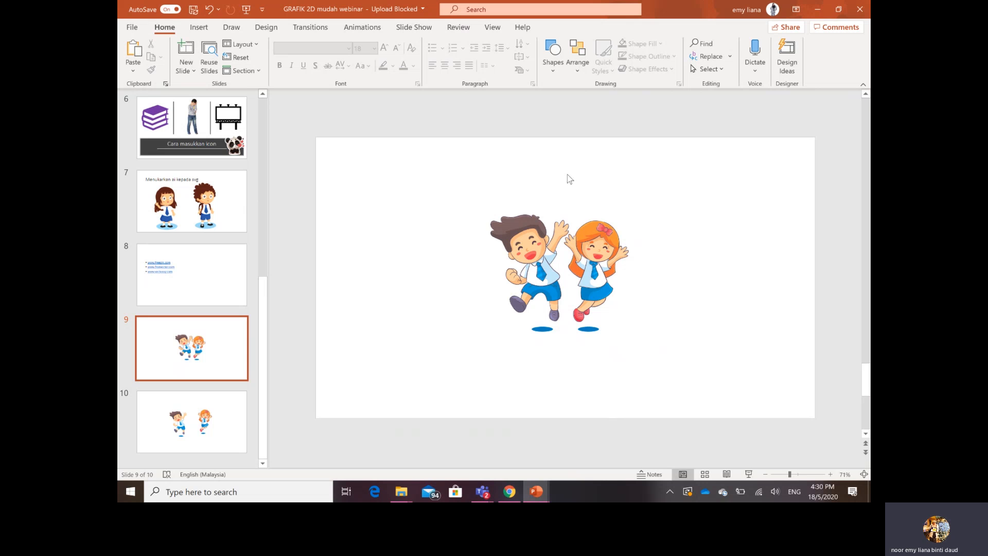
drag(567, 179, 653, 357)
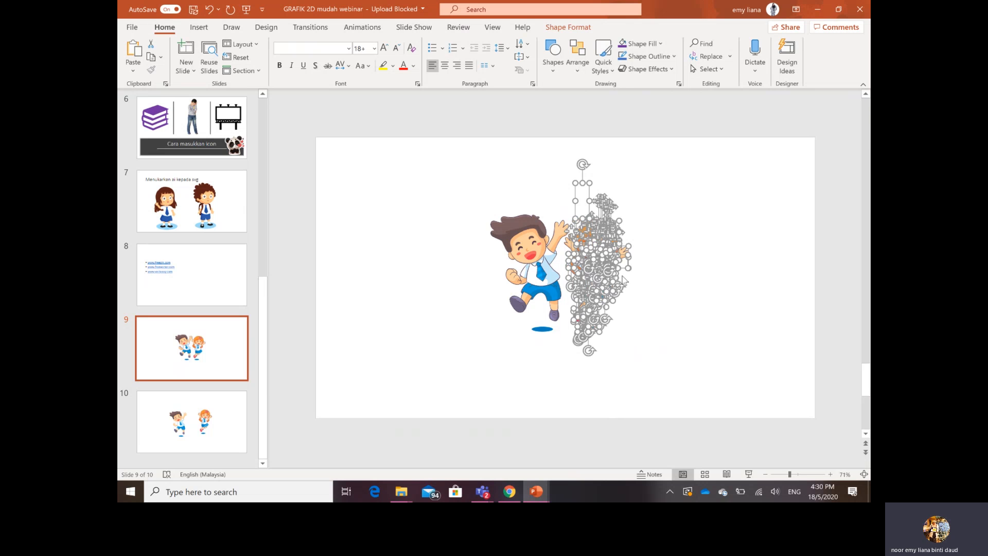
right_click(601, 249)
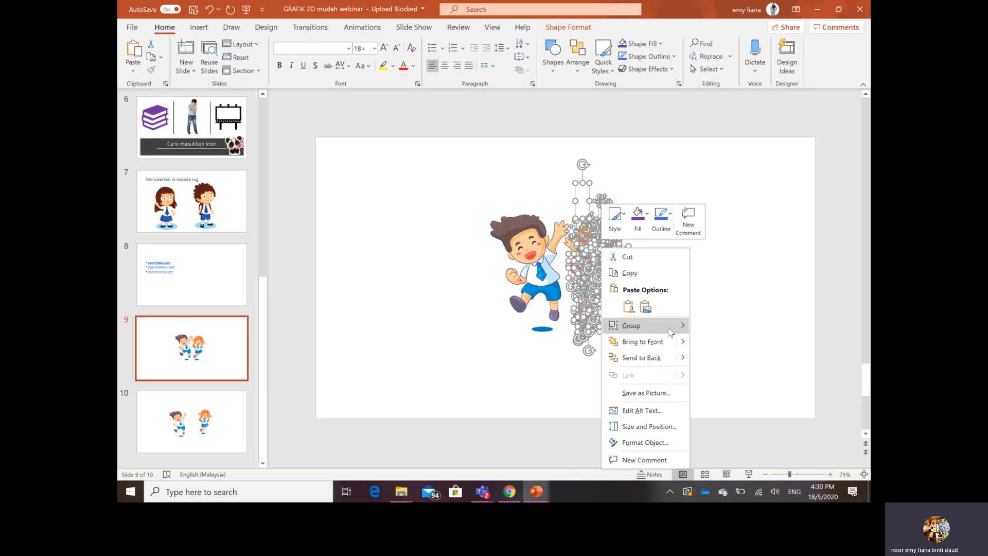
mouse_move(671, 332)
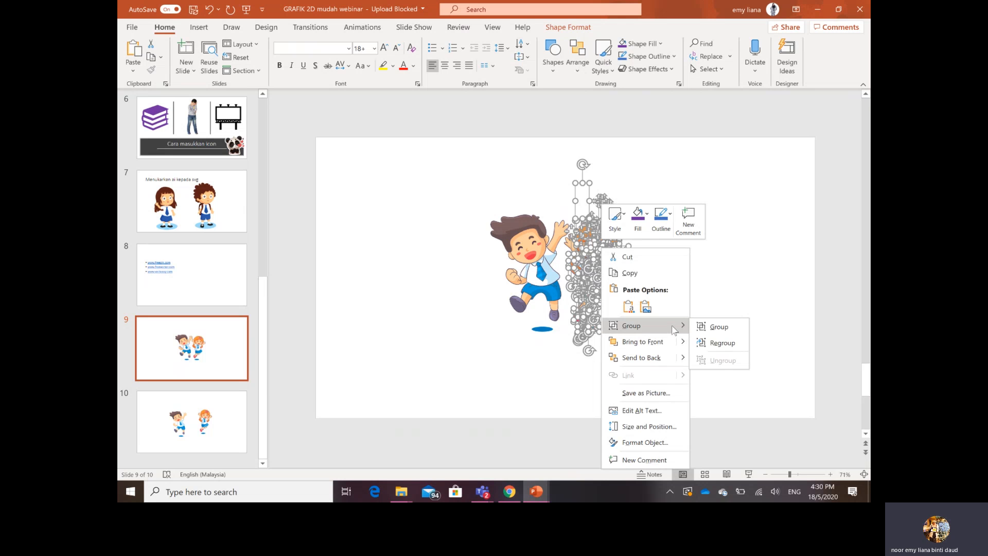
click(715, 326)
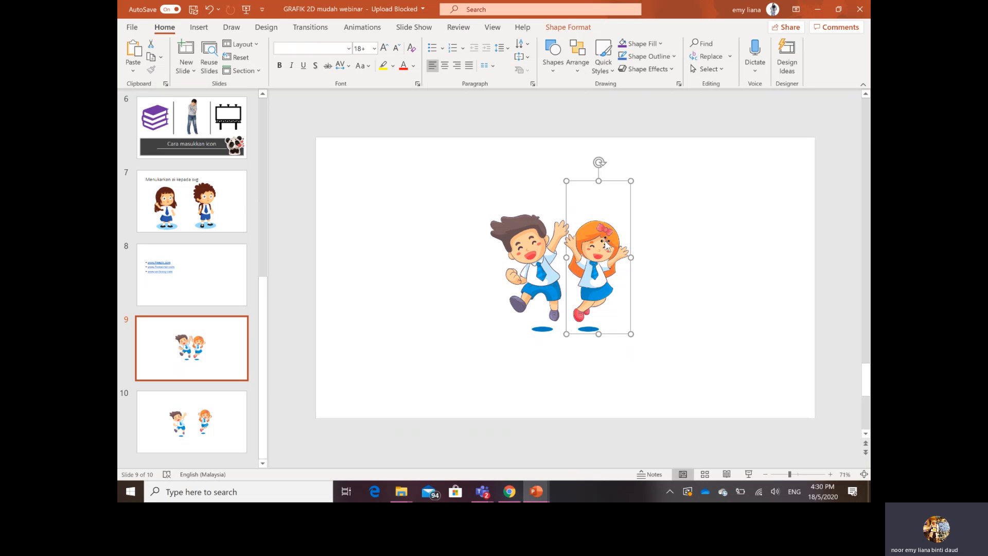
- Move the grouped girl away from the boy and delete the black outline shape she leaves behind
drag(606, 243, 641, 252)
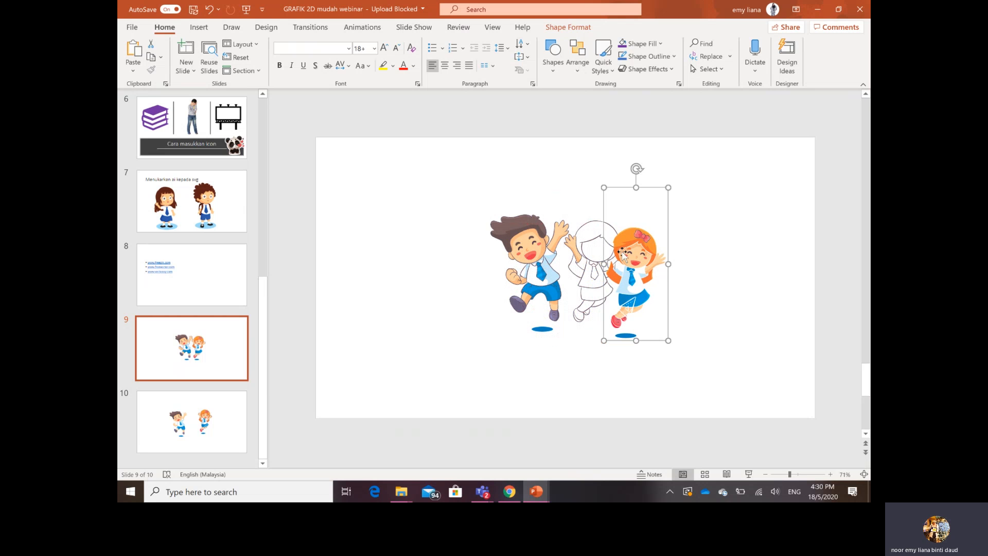
click(596, 252)
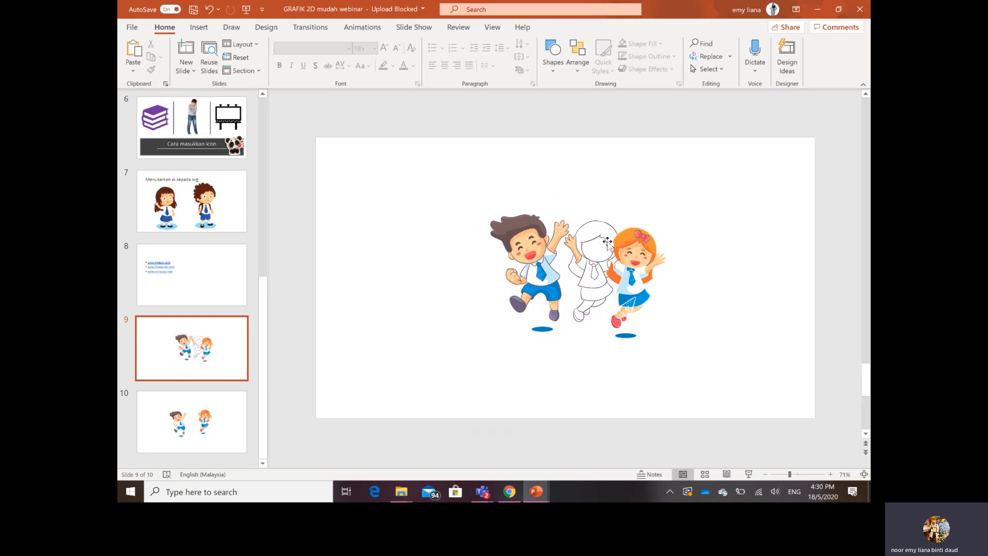
click(608, 241)
drag(608, 241, 647, 252)
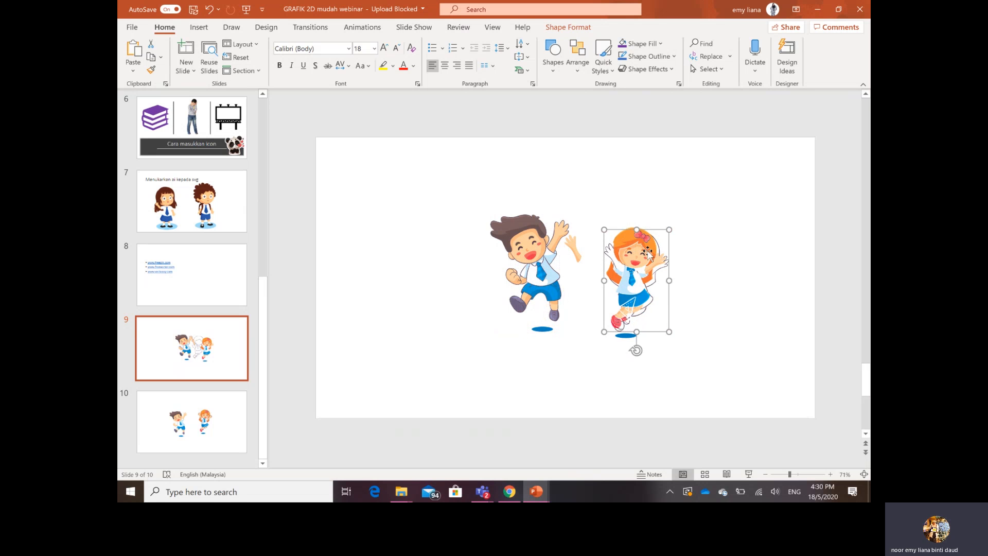
key(Escape)
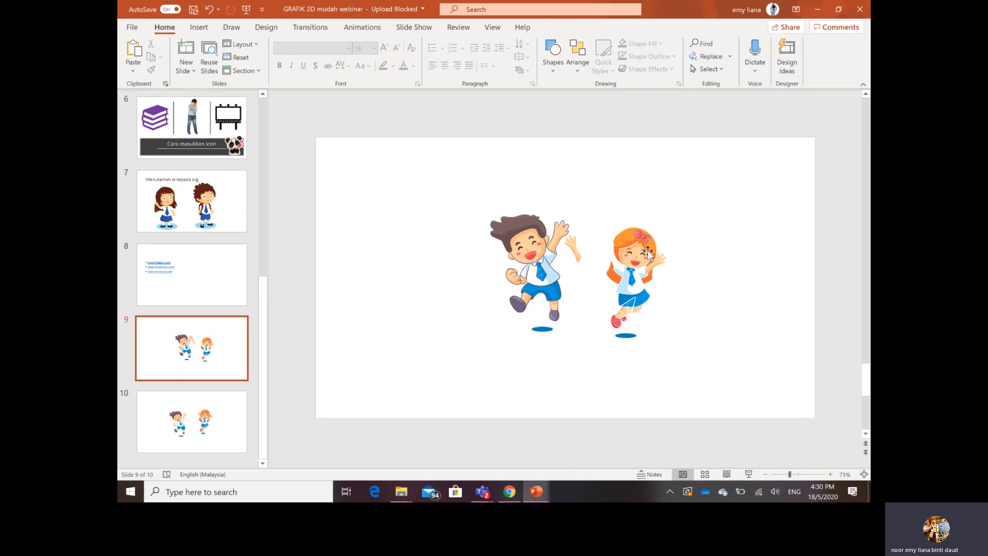
- Delete the stray arm shape beside the boy and the grouped girl from slide 9
click(574, 249)
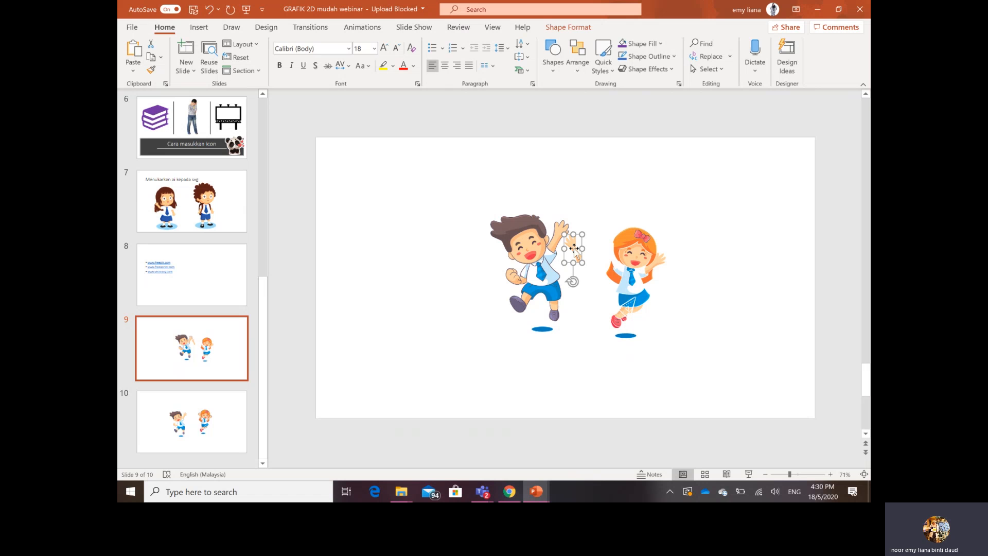
key(Escape)
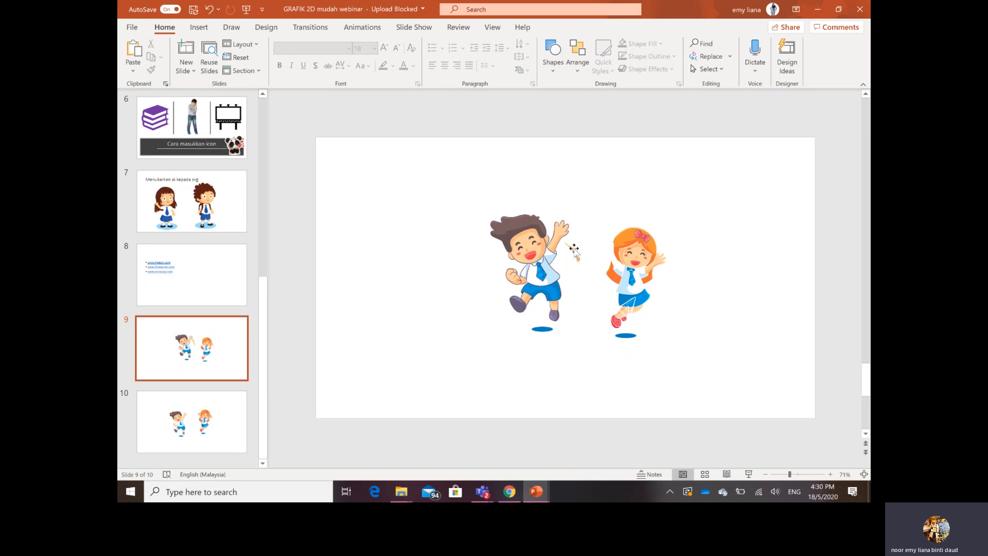
click(635, 265)
key(Delete)
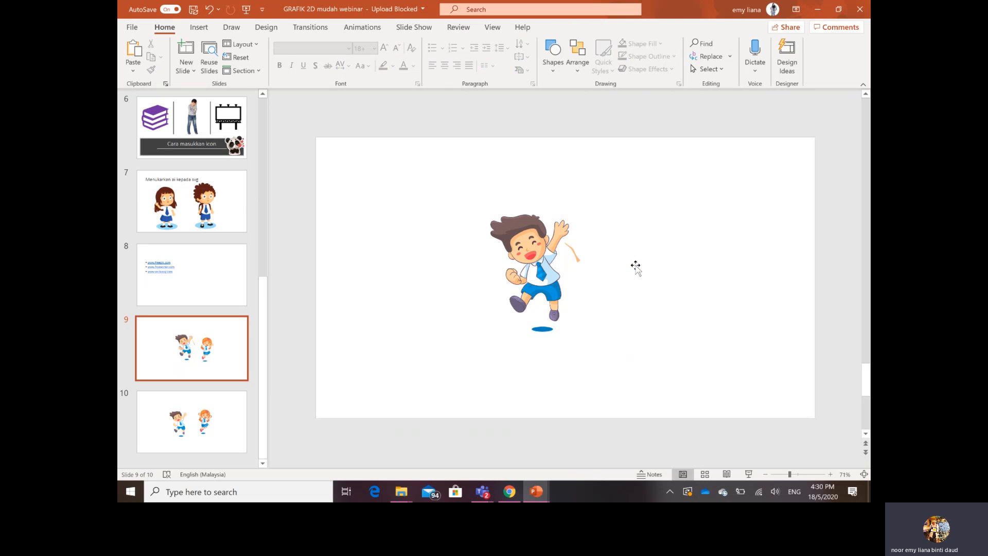
- On slide 10, move the boy to the slide's left edge and the girl to its right edge
click(208, 418)
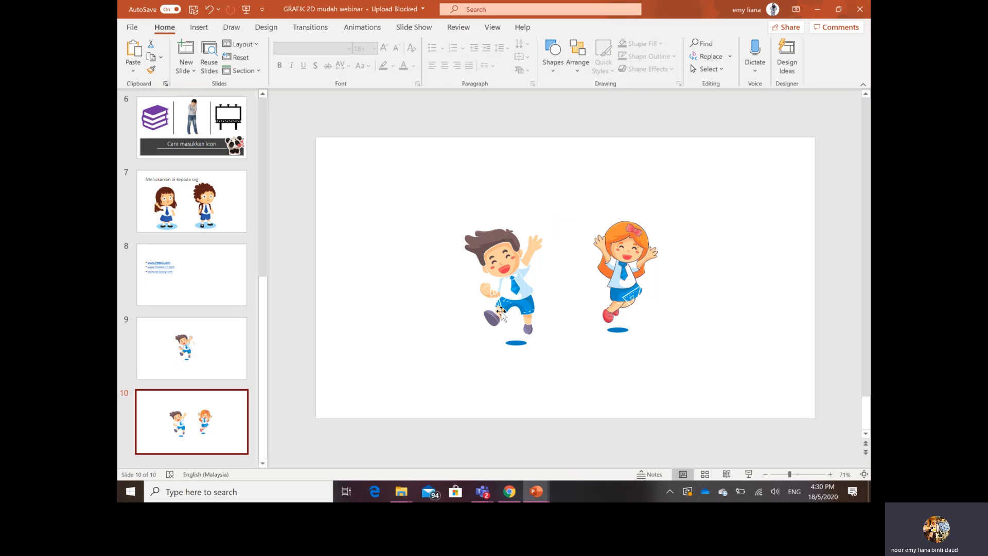
click(508, 271)
drag(467, 256, 331, 237)
drag(618, 251, 764, 236)
drag(356, 258, 364, 247)
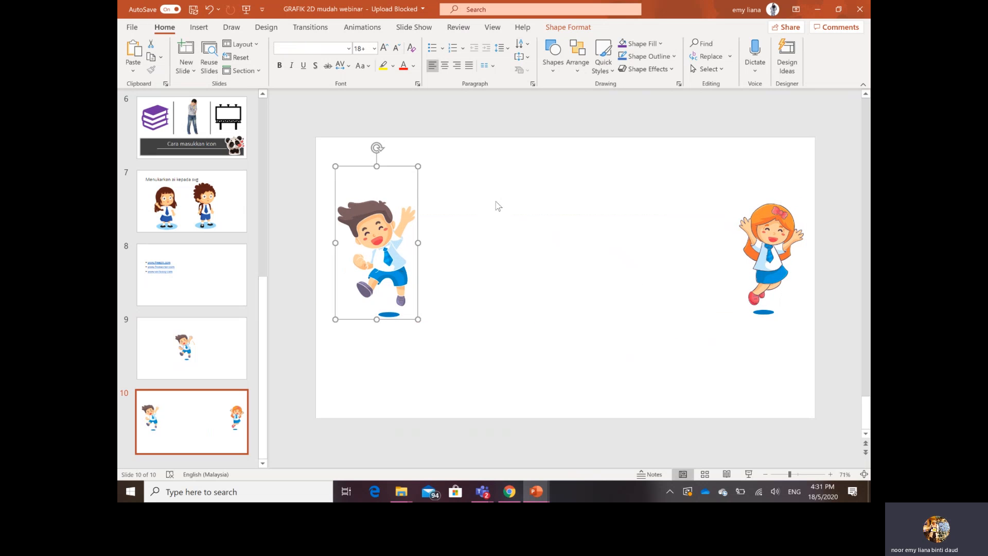
- Insert a text box between the boy and the girl and enter "#STAYSAFE"
click(200, 29)
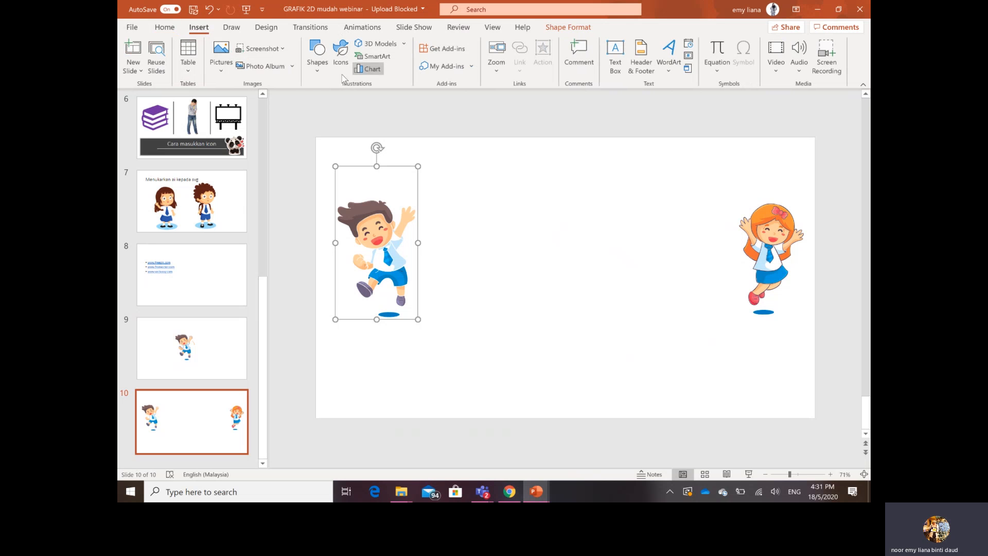
click(317, 76)
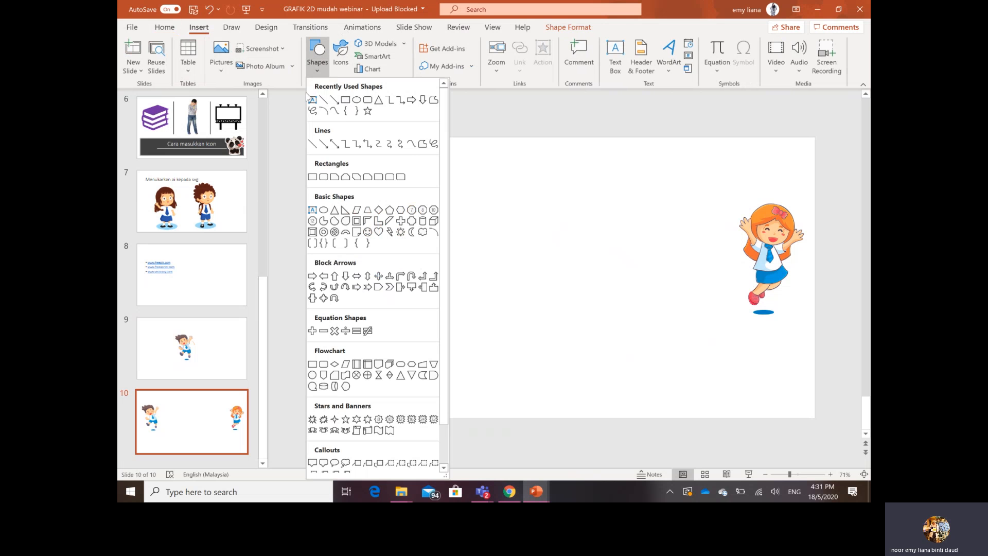
click(311, 215)
click(507, 215)
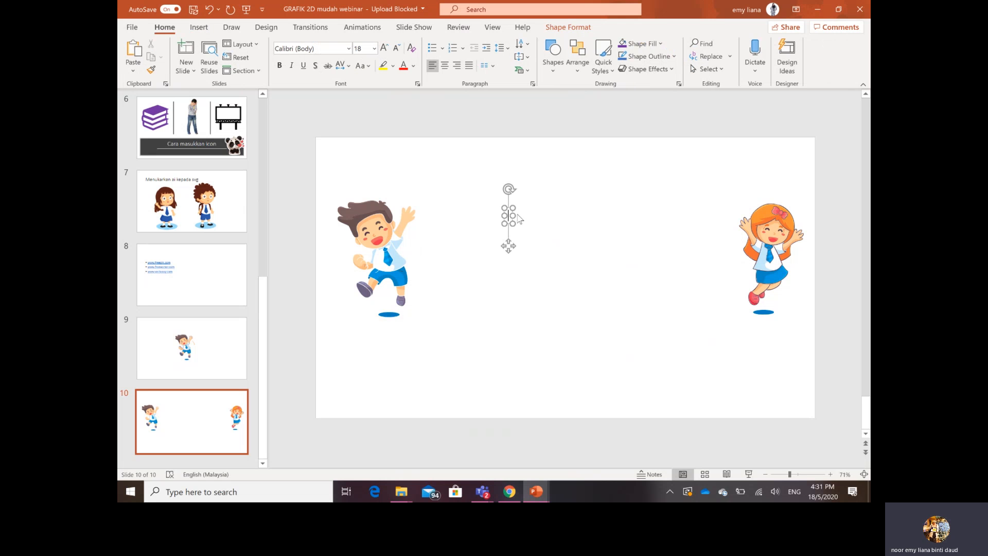
text(P)
key(BackSpace)
text(#STAY)
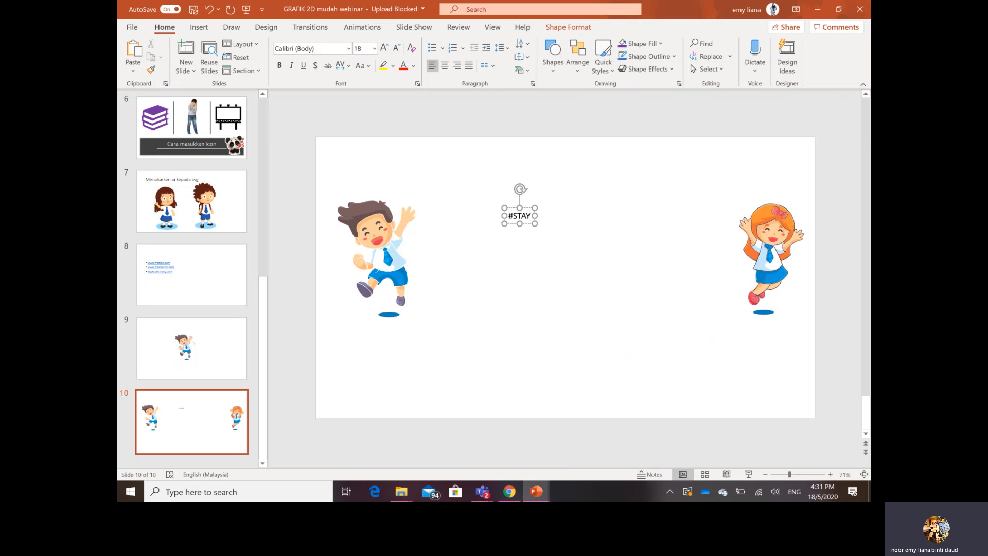
text(SAFE)
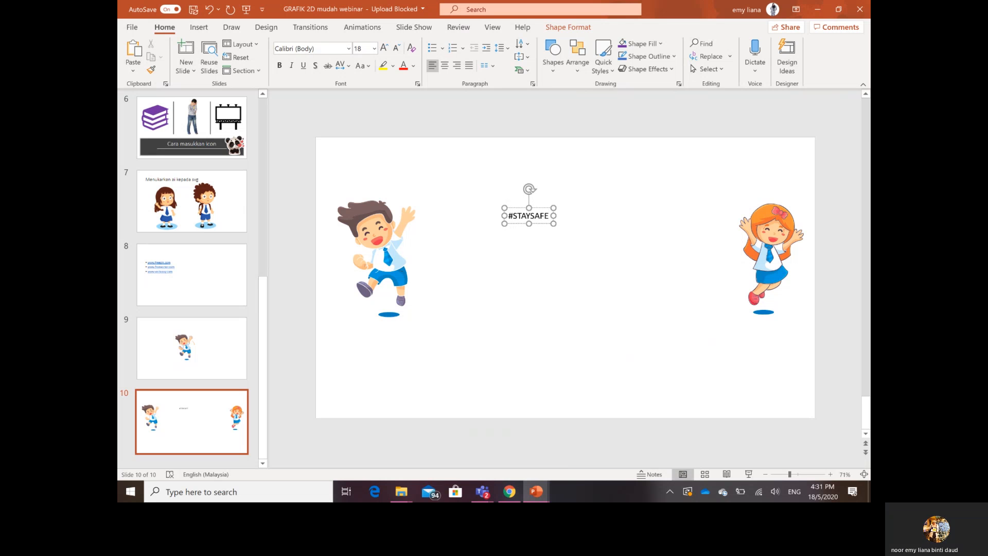
- Add "#STAYHOME" after "#STAYSAFE" and widen the text box on both sides to span the gap between the children
text( N)
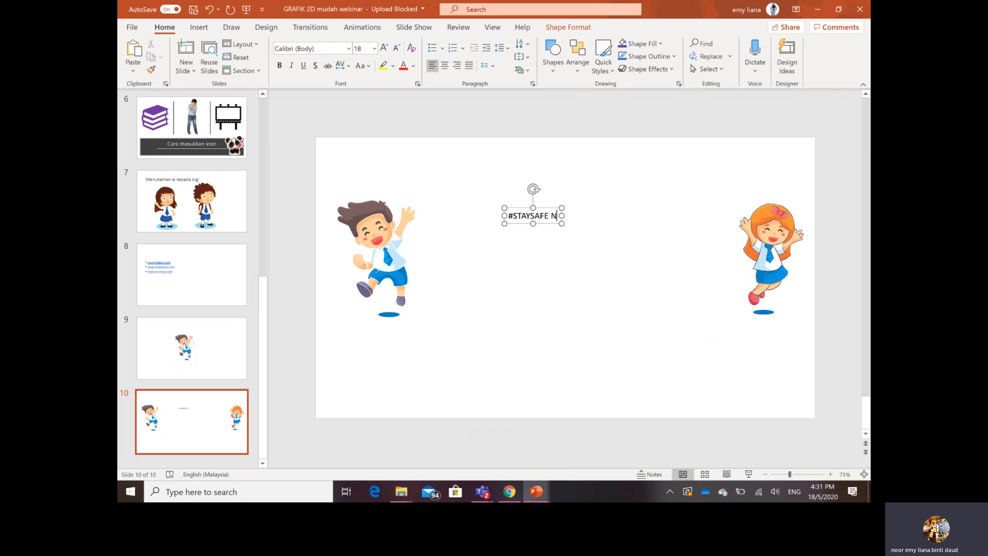
key(BackSpace)
text(#STAY)
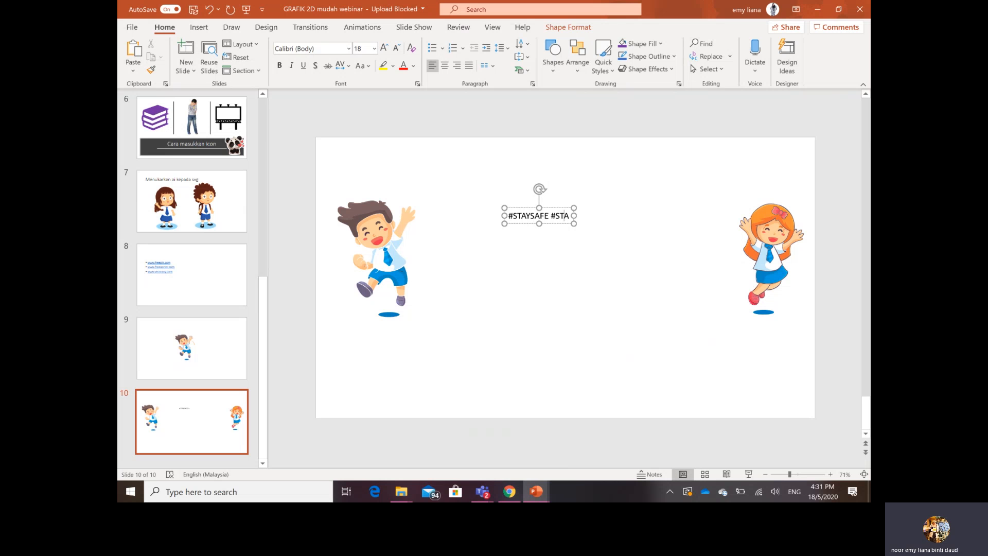
text(AT)
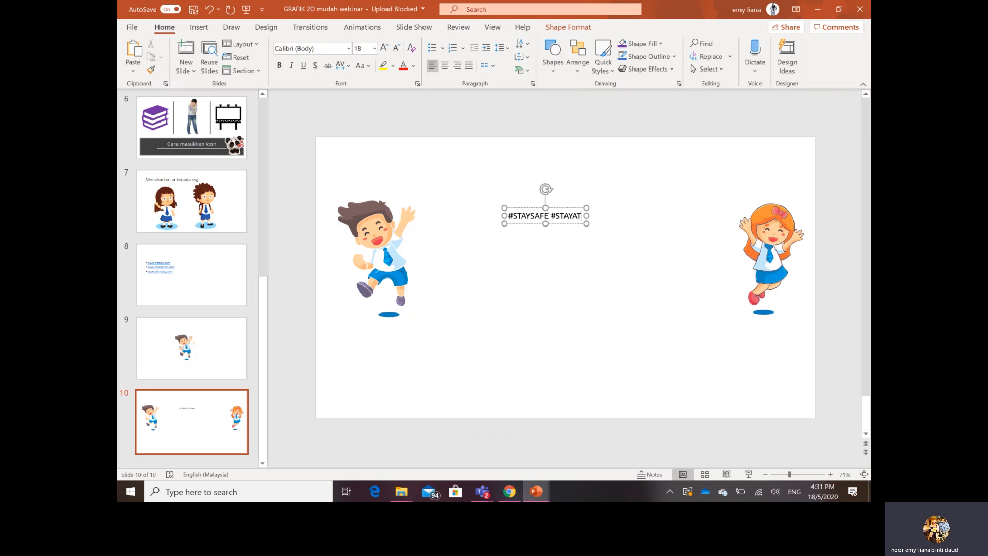
key(BackSpace)
key(BackSpace)
text(HOME)
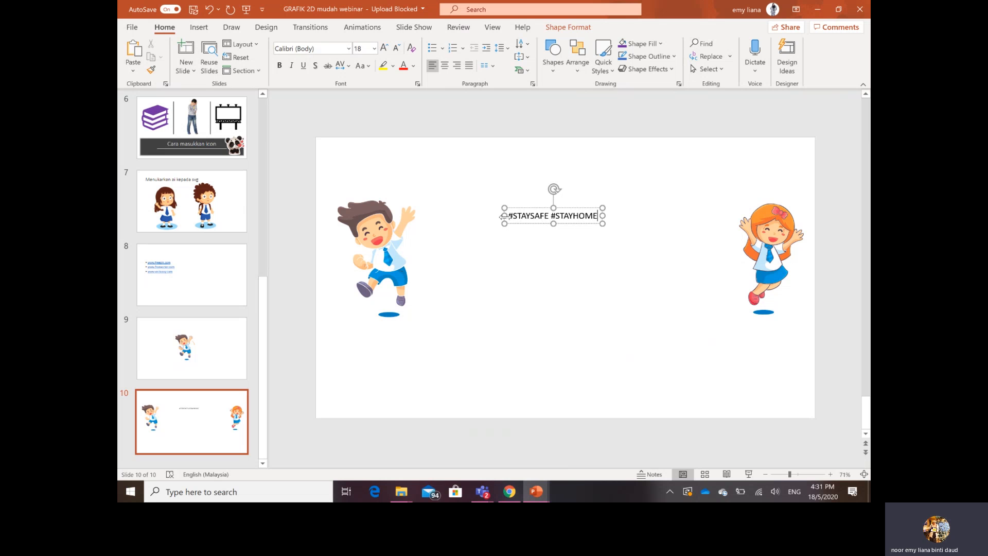
drag(504, 215, 454, 216)
drag(607, 223, 666, 223)
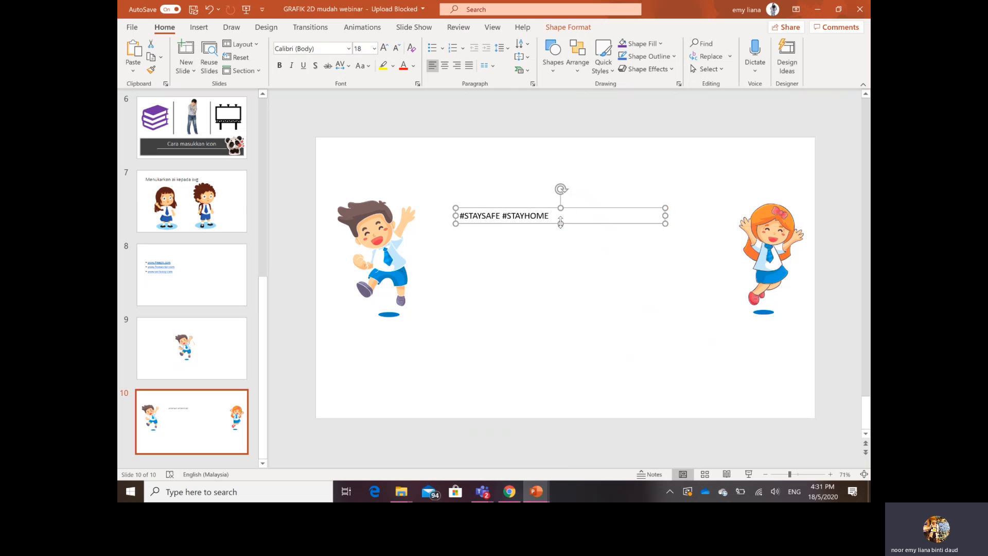
right_click(543, 217)
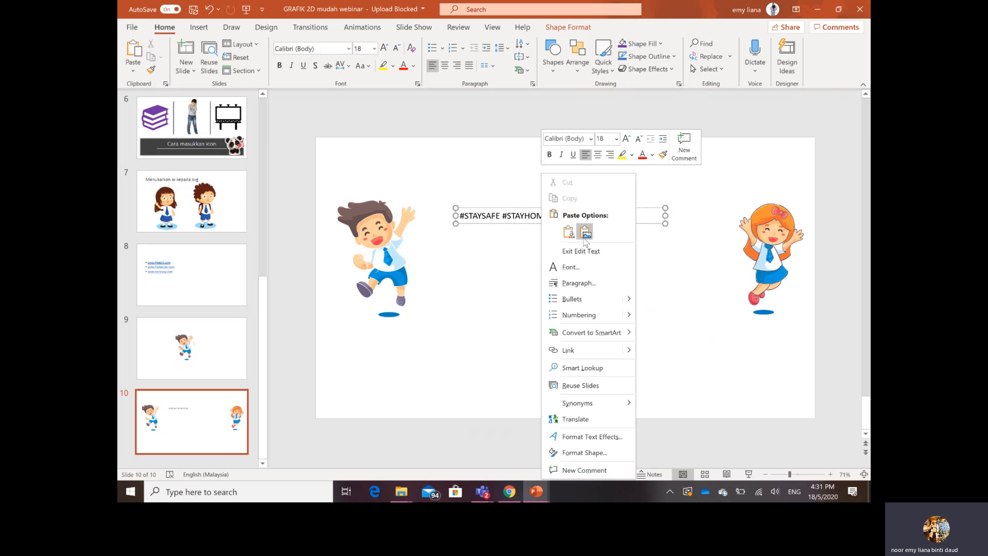
click(592, 272)
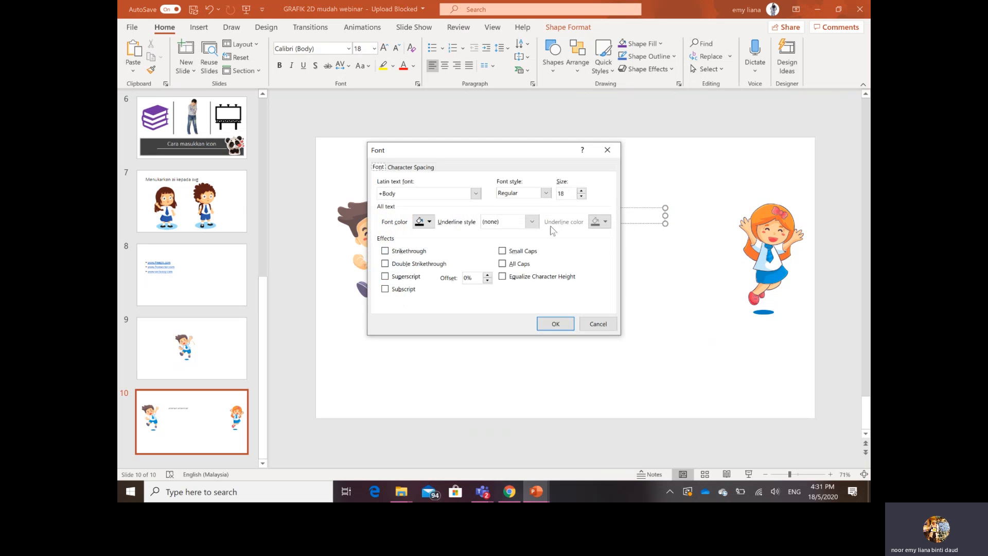
click(598, 323)
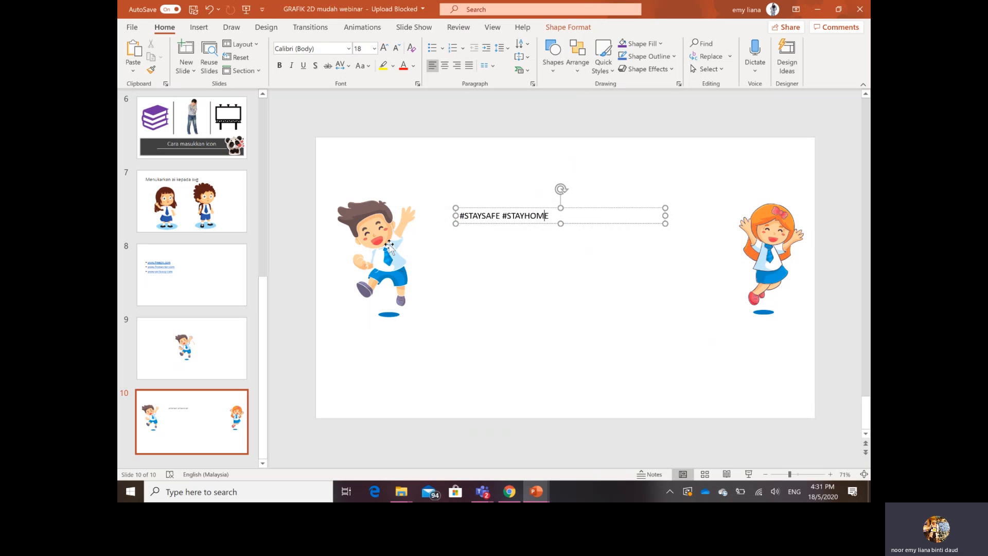
- Move the boy down to the slide's lower-left corner and the girl down to its lower-right corner
drag(389, 246, 382, 328)
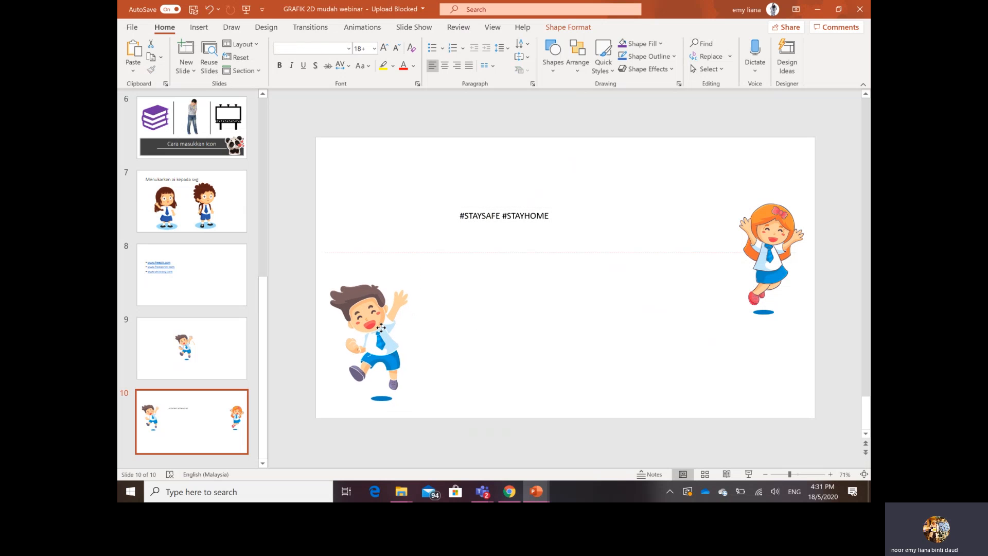
click(764, 235)
drag(764, 236, 777, 322)
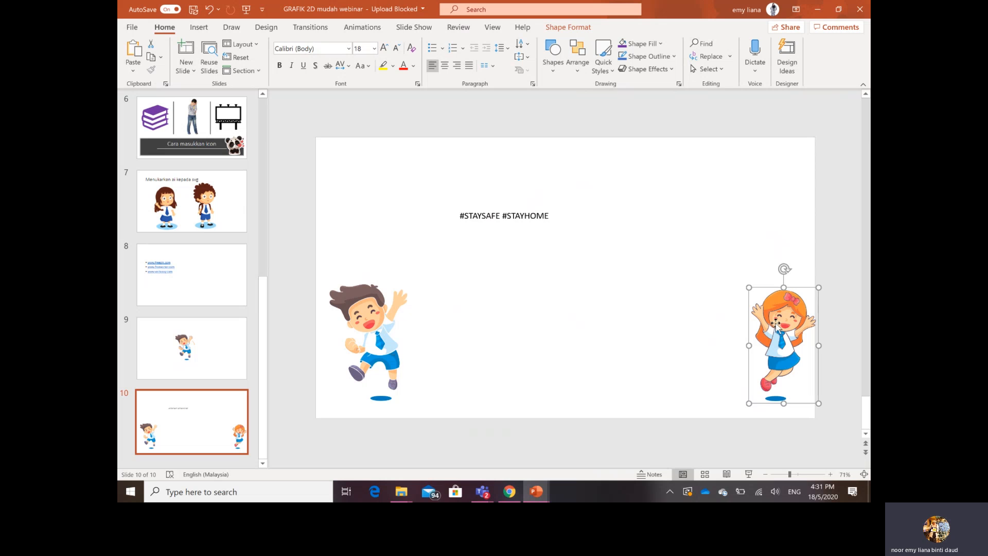
drag(776, 322, 770, 323)
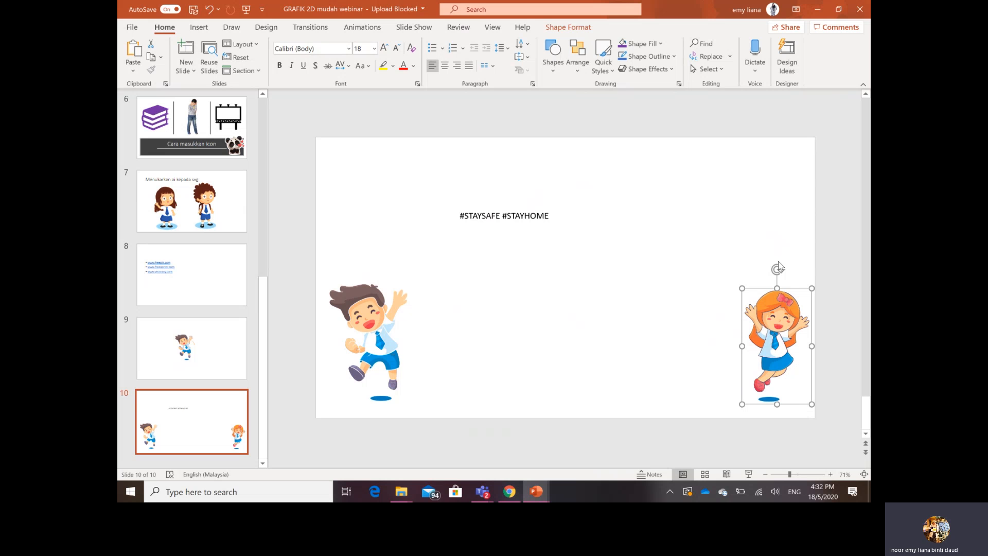
- Review the objectives on slide 2 and return to slide 10 with the two children
scroll(166, 314, up, 3)
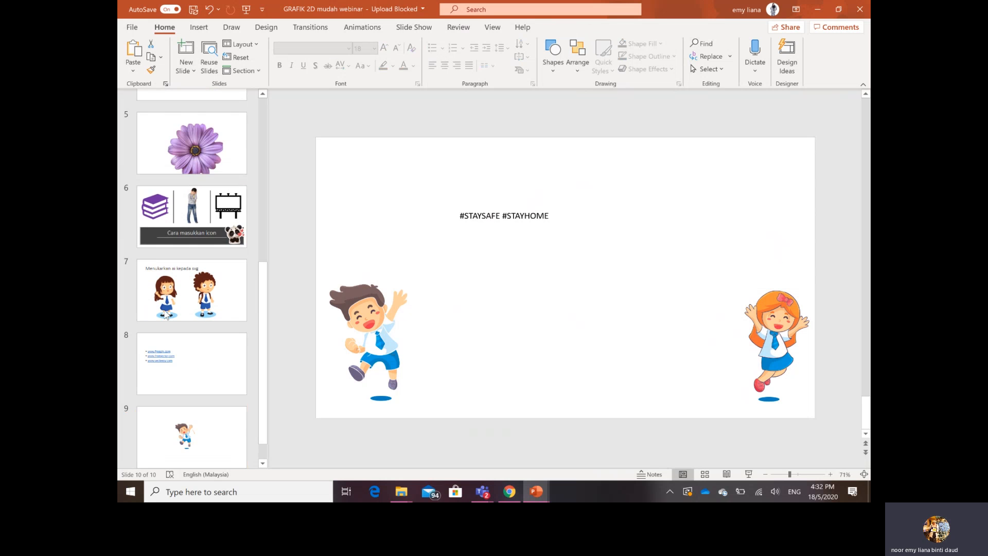
scroll(165, 314, up, 1)
click(204, 139)
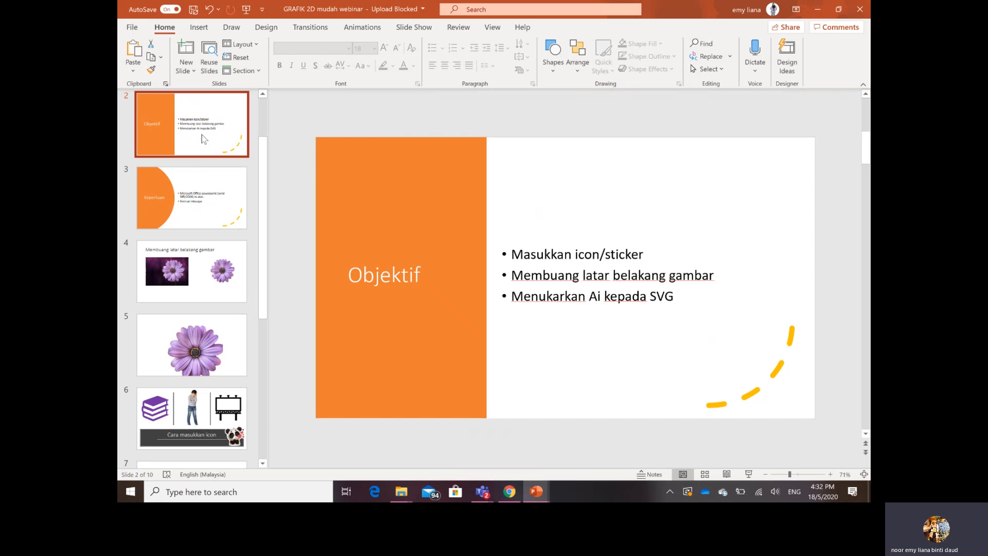
scroll(139, 170, down, 5)
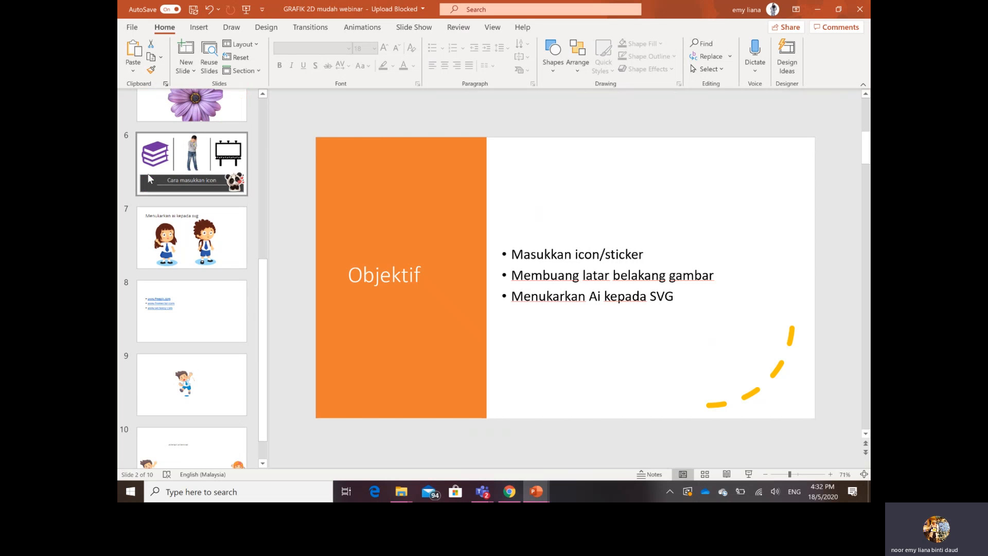
click(206, 443)
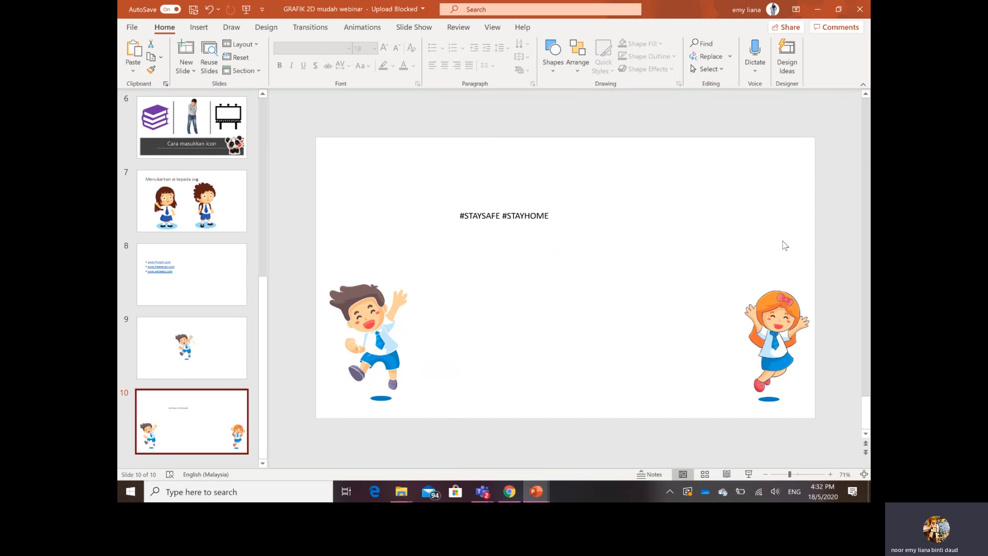
- Enlarge the girl proportionally to nearly the full slide height and place her against the slide's right edge
drag(783, 322, 689, 228)
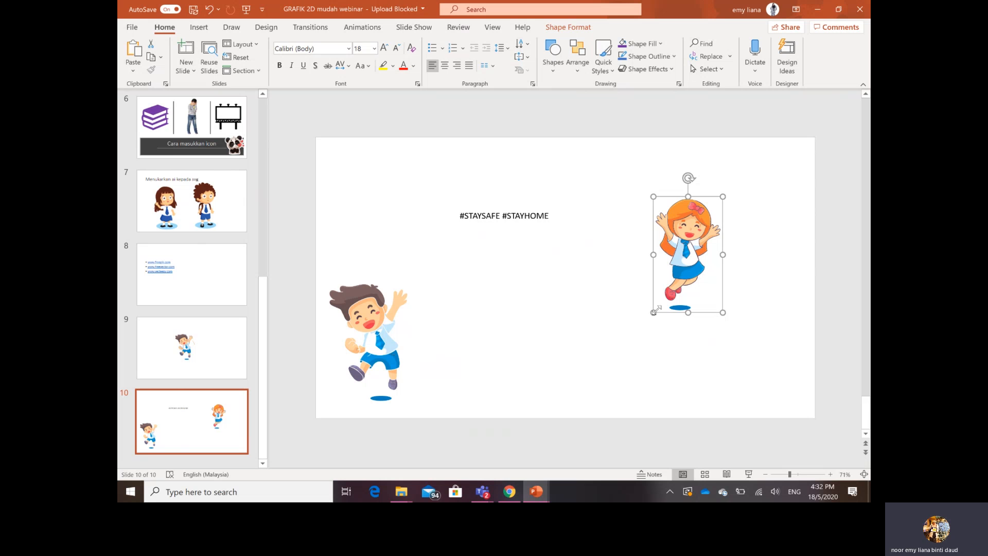
drag(654, 312, 581, 417)
drag(687, 212, 741, 192)
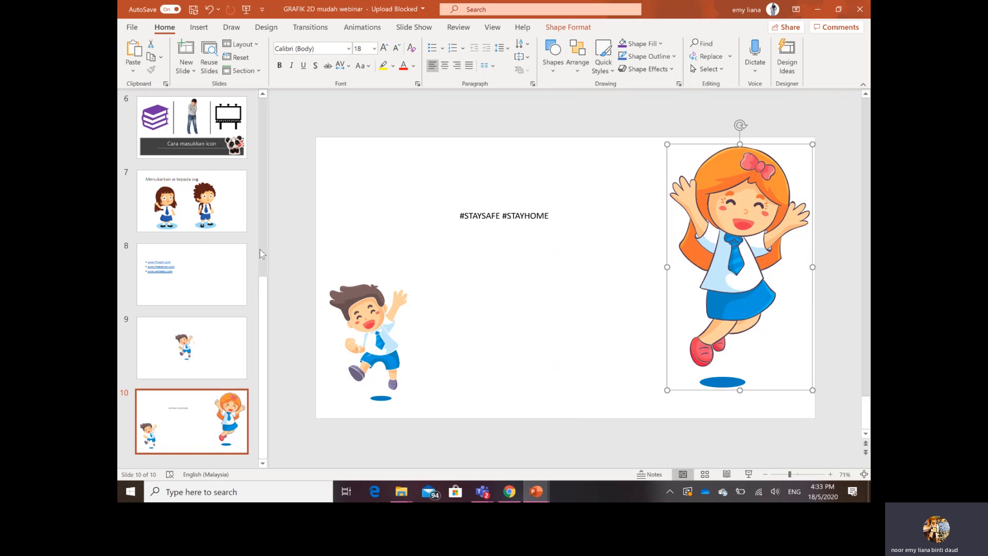
- Switch to the Microsoft Teams meeting window and stop the meeting recording
mouse_move(483, 491)
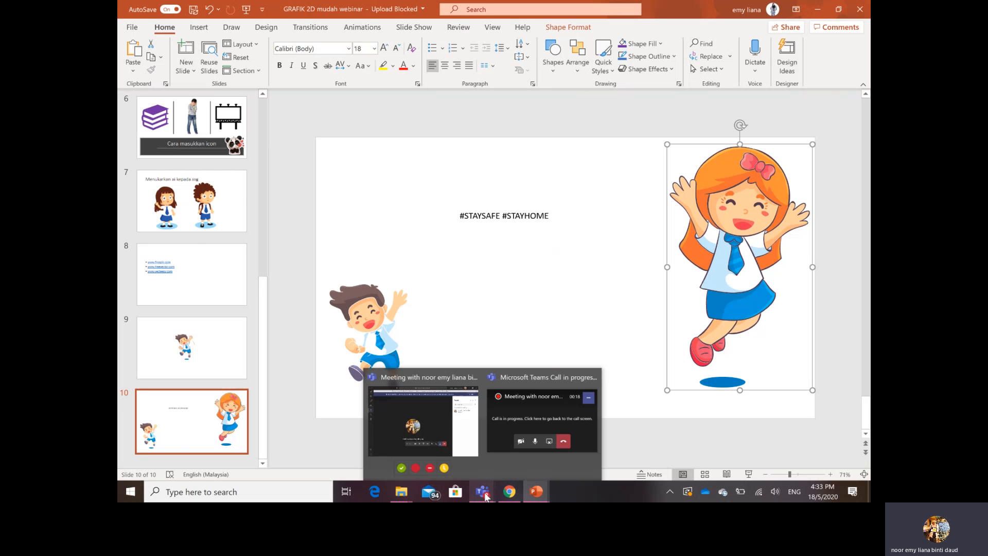
click(443, 418)
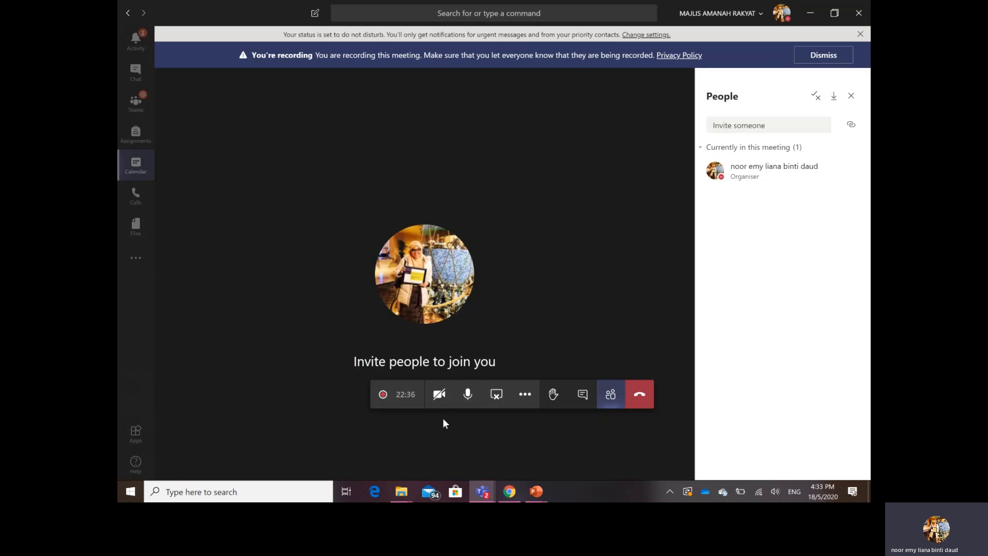
click(530, 397)
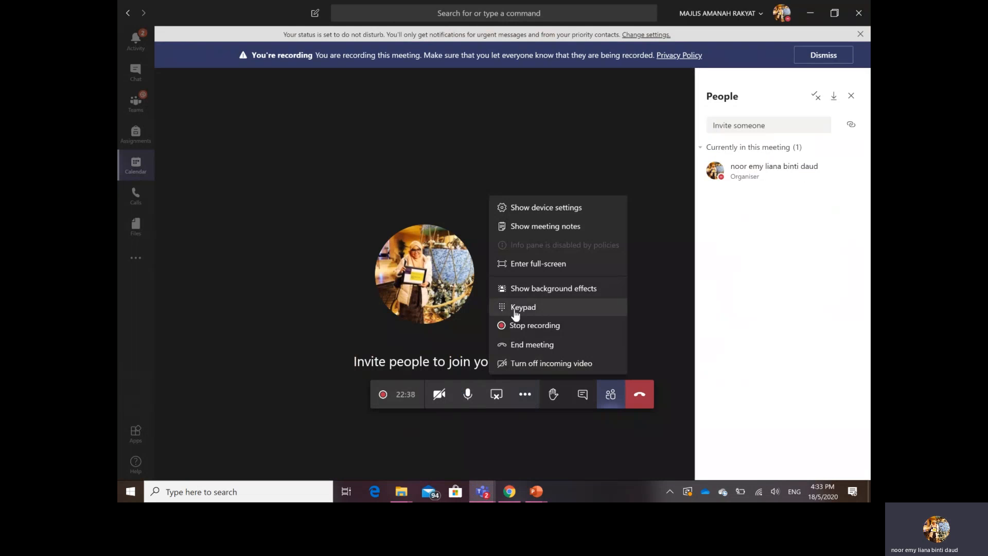
click(535, 326)
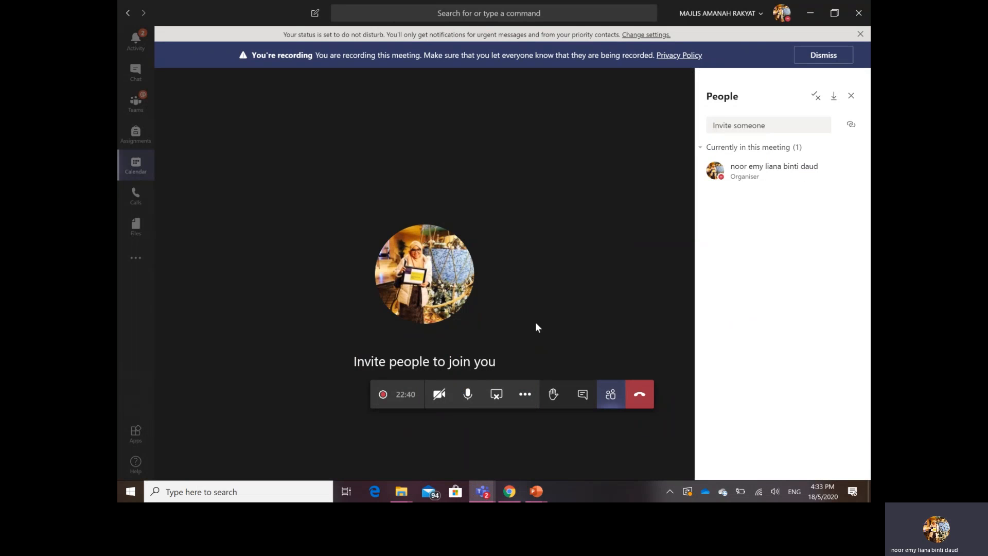